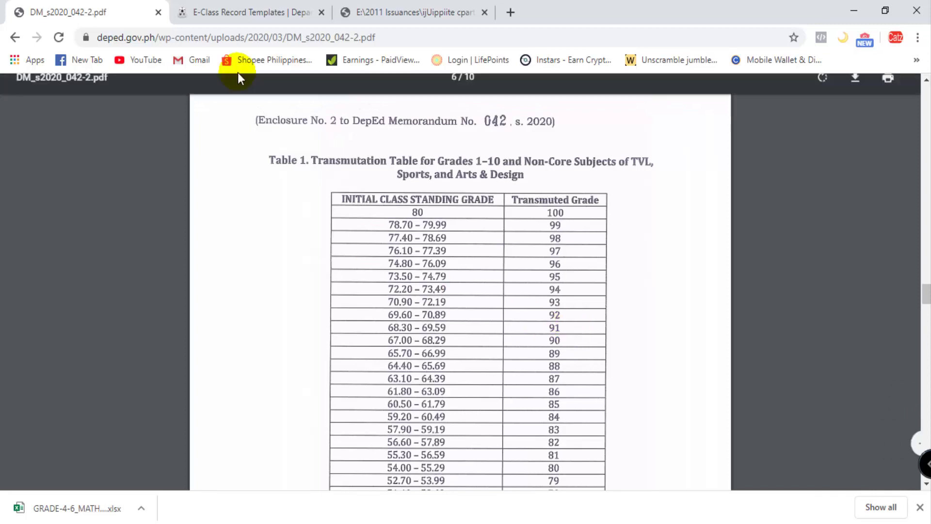
- Compare Table 1 in the DM_s2020_042-2.pdf memorandum with the Appendix B transmutation table in DO_s2015_08.pdf, checking the E-Class Record Templates page too
left_click(240, 13)
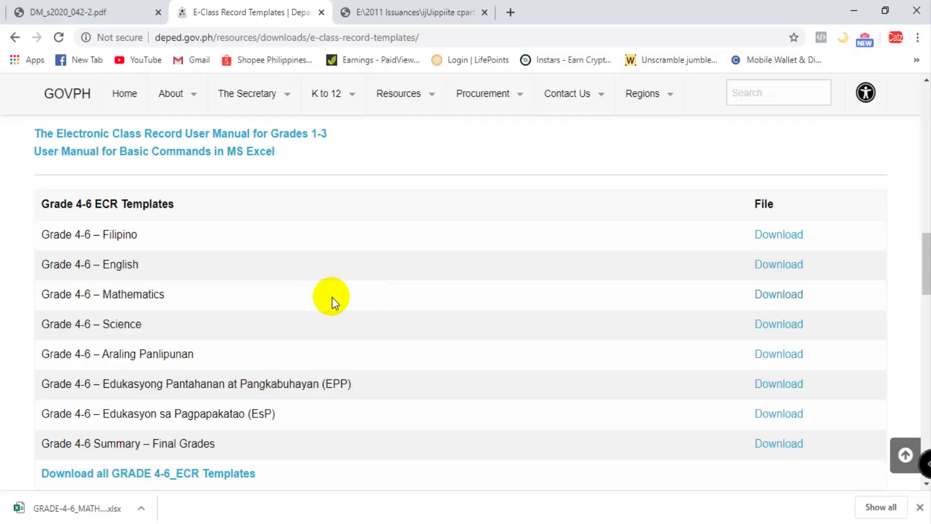
scroll(259, 184, "up", 6)
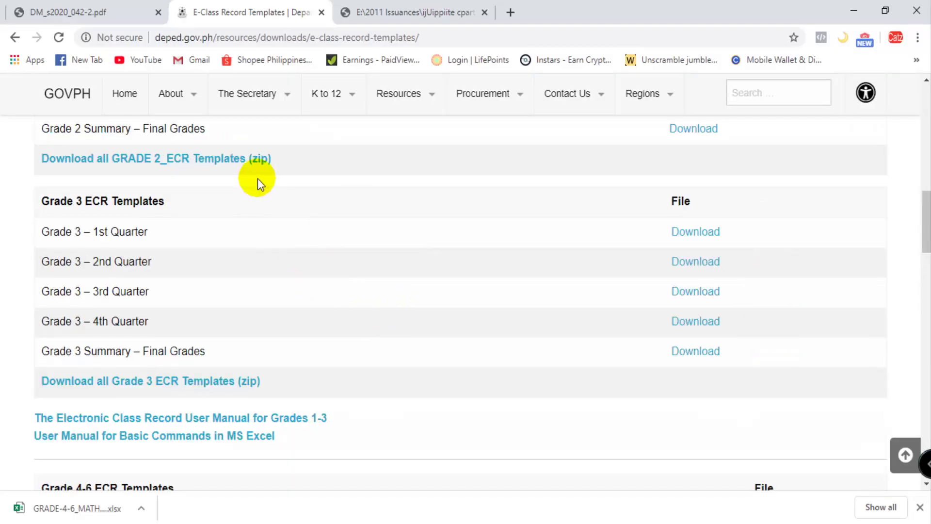
left_click(59, 12)
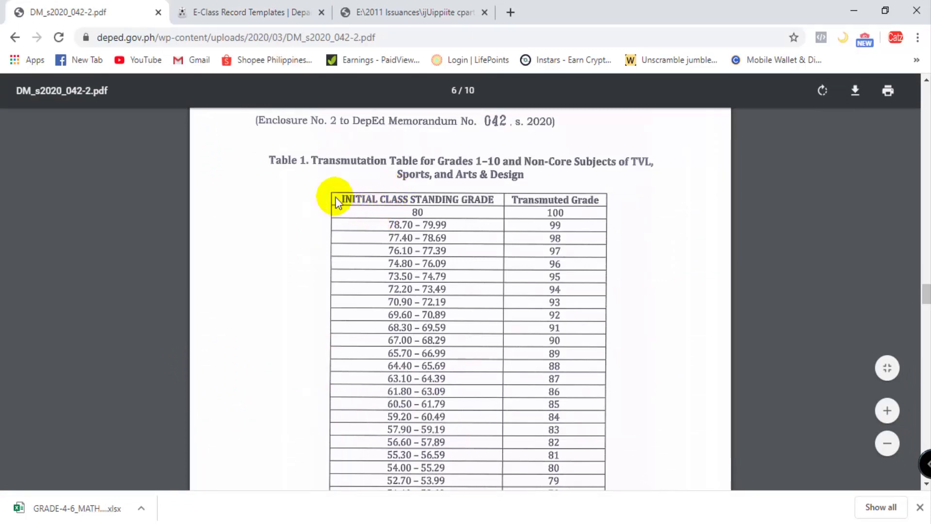
key("ctrl+Tab")
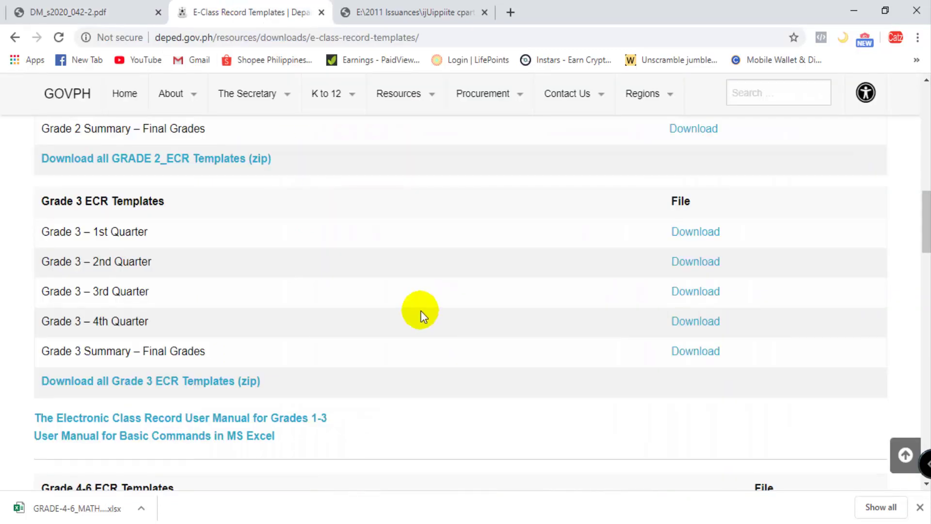
left_click(395, 13)
scroll(479, 312, "up", 4)
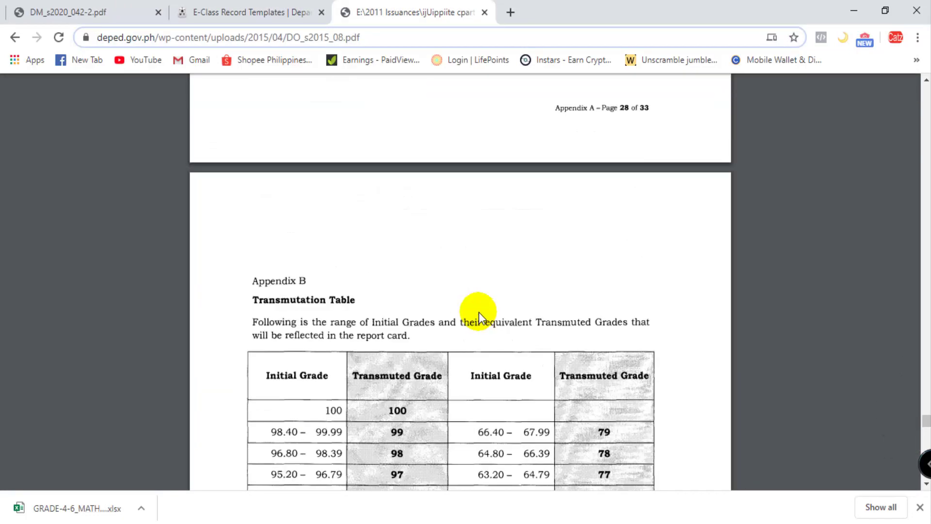
scroll(479, 313, "down", 7)
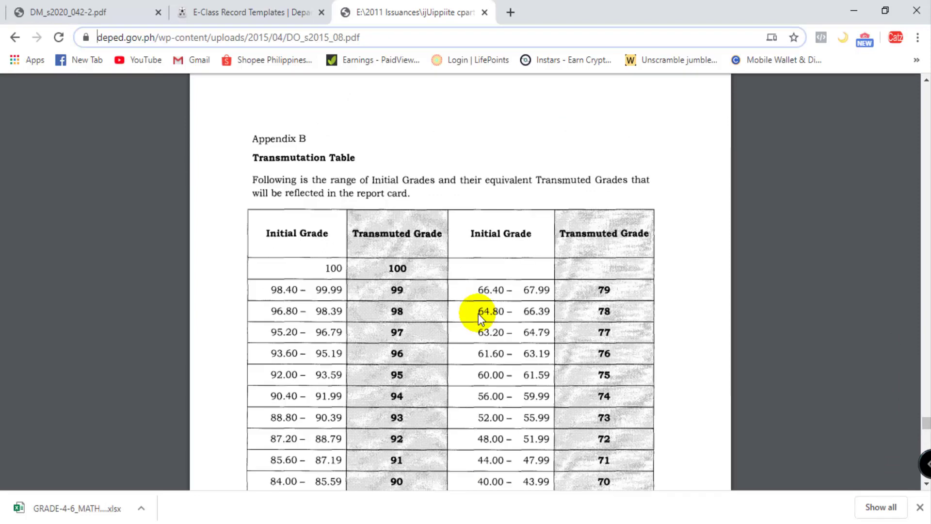
scroll(479, 312, "up", 1)
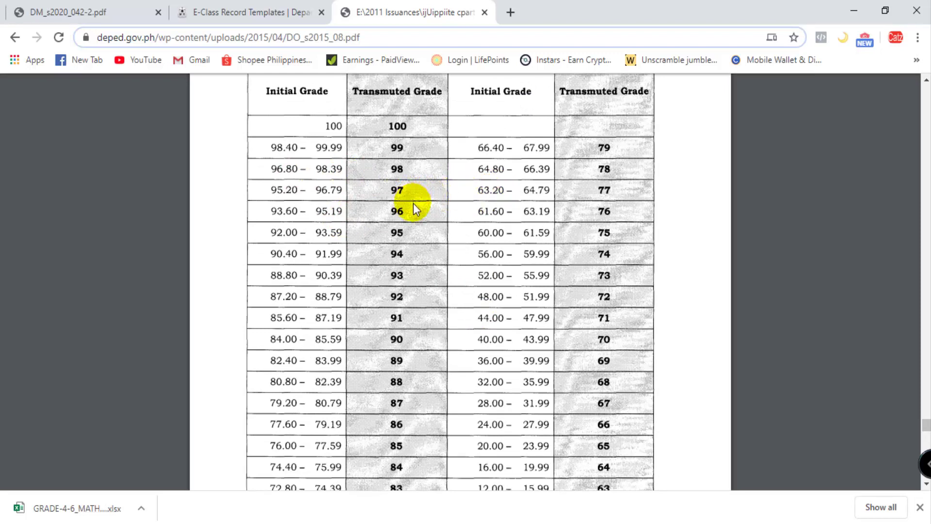
left_click(53, 12)
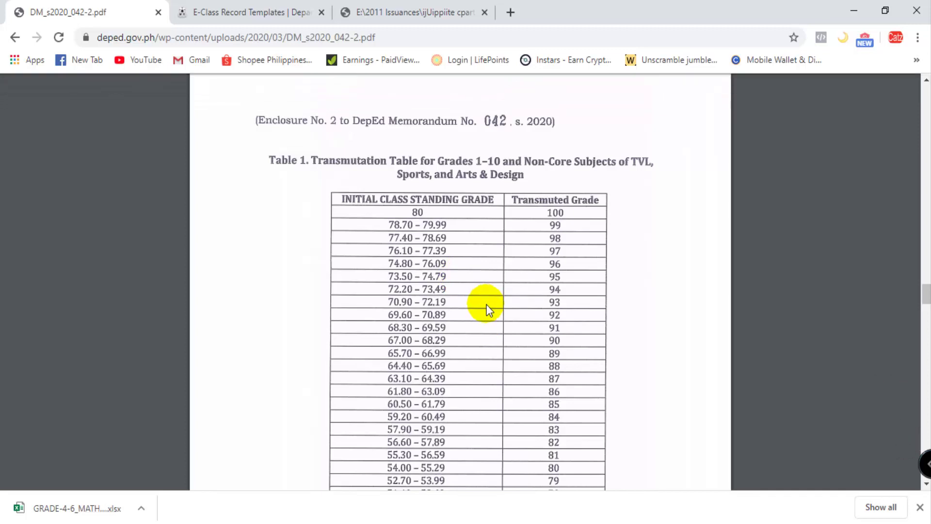
- Look through the E-Class Record Templates page, from the Grade 2 and Grade 3 lists down to the Grade 4-6 ECR Templates
left_click(242, 12)
scroll(464, 409, "up", 2)
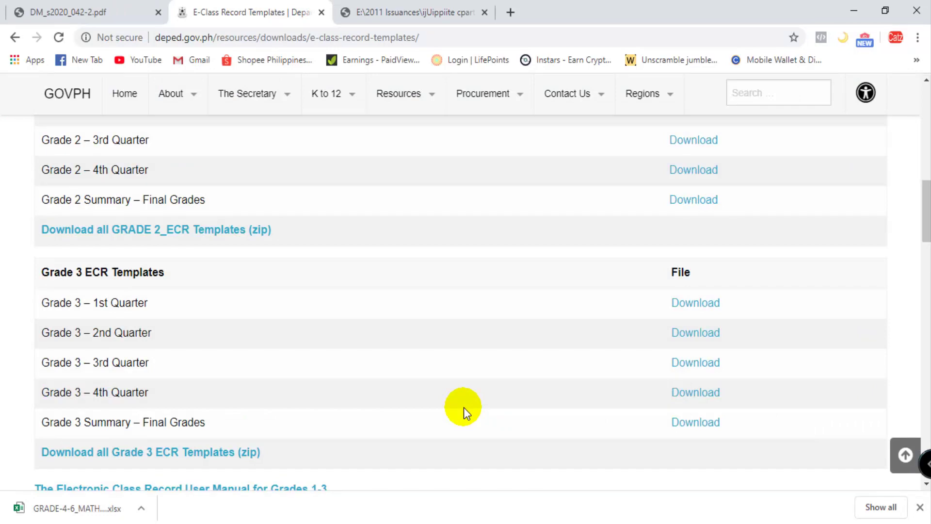
scroll(415, 426, "down", 5)
scroll(415, 426, "up", 2)
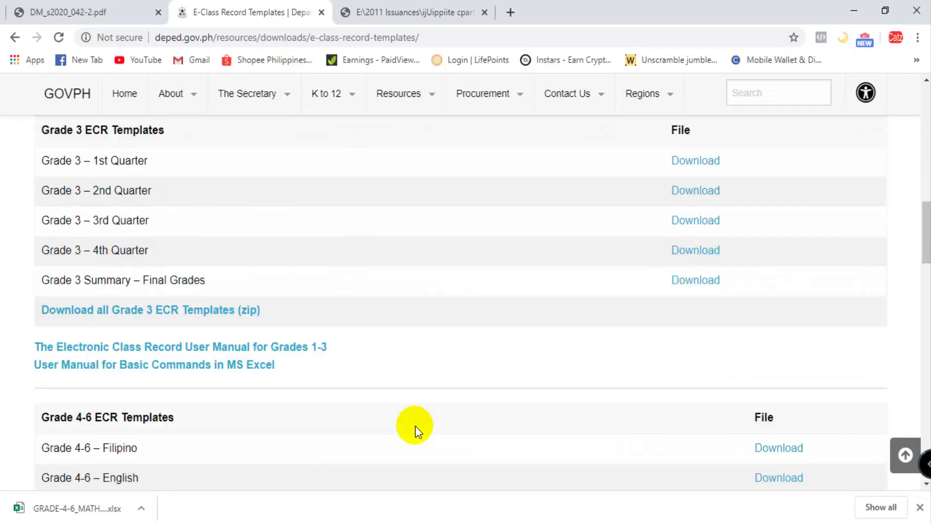
scroll(414, 423, "down", 2)
scroll(414, 421, "down", 4)
scroll(413, 425, "down", 2)
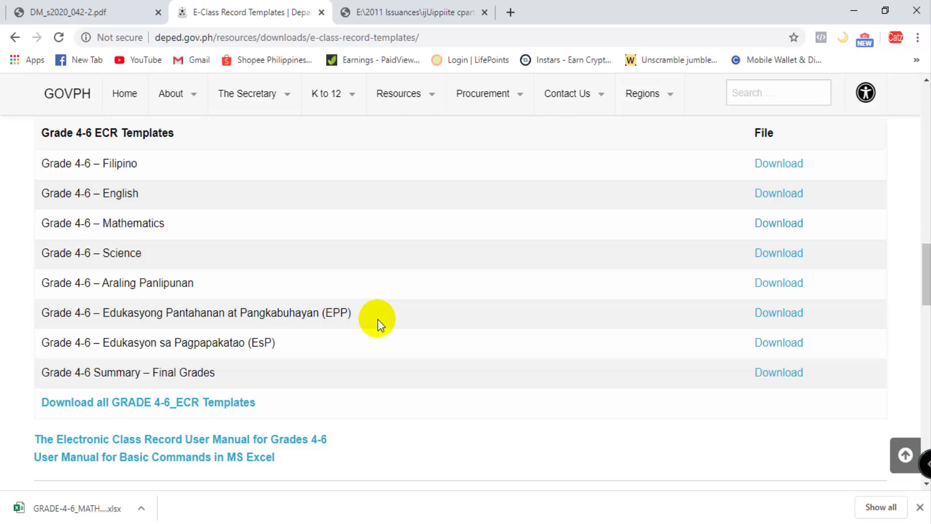
- Examine transmutation Tables 1, 2 and 3 in the DM_s2020_042-2.pdf memorandum, ending at Table 1 for Grades 1–10
left_click(97, 9)
scroll(473, 327, "down", 2)
scroll(474, 327, "down", 10)
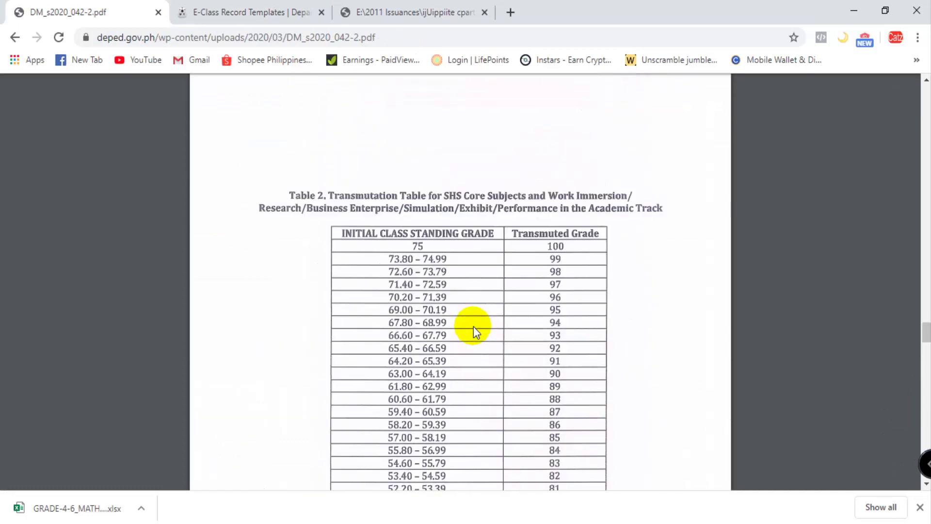
scroll(472, 327, "up", 10)
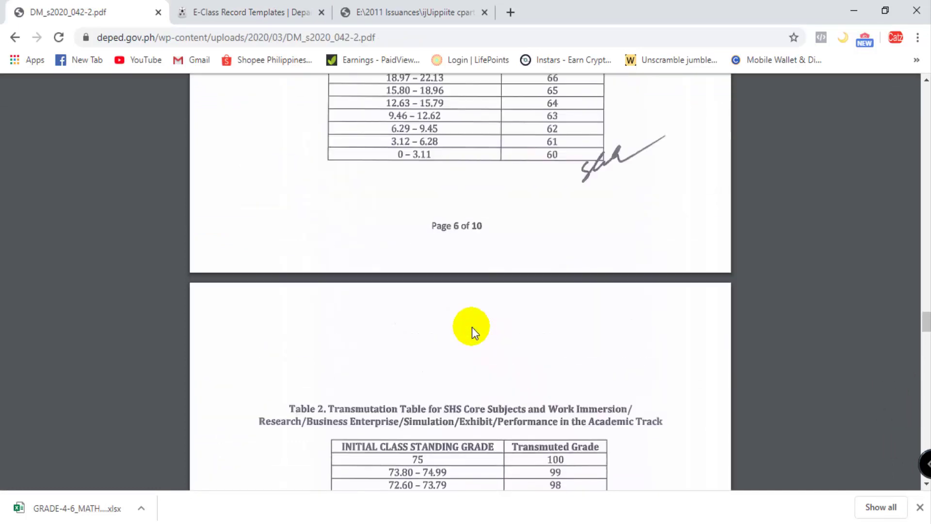
scroll(471, 331, "down", 10)
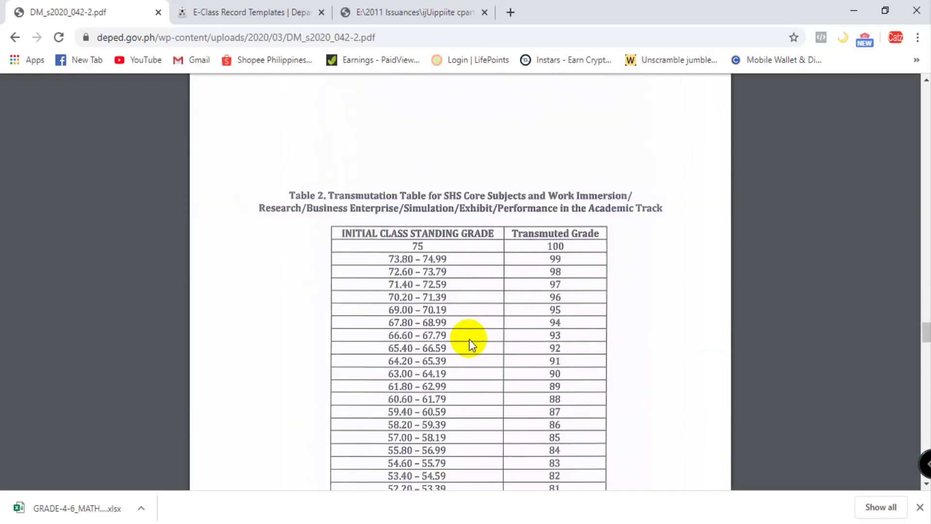
scroll(469, 339, "down", 10)
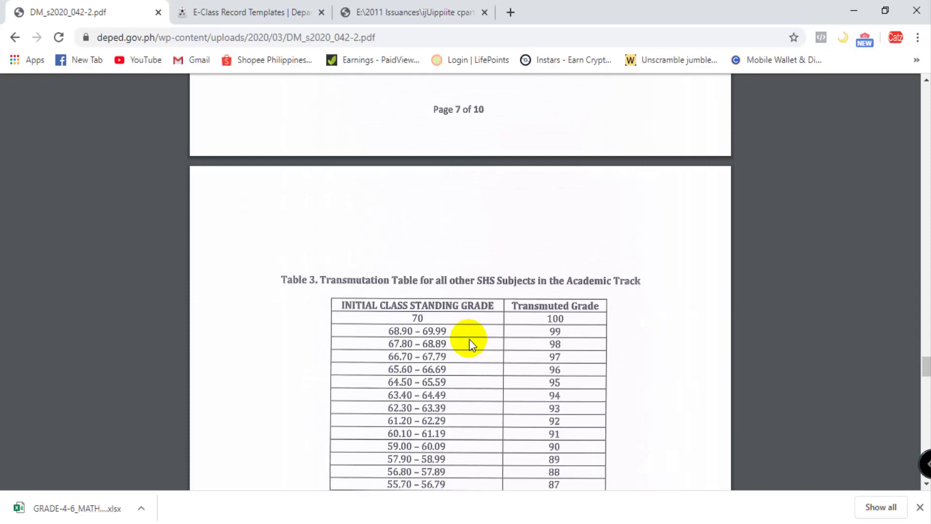
scroll(469, 343, "up", 15)
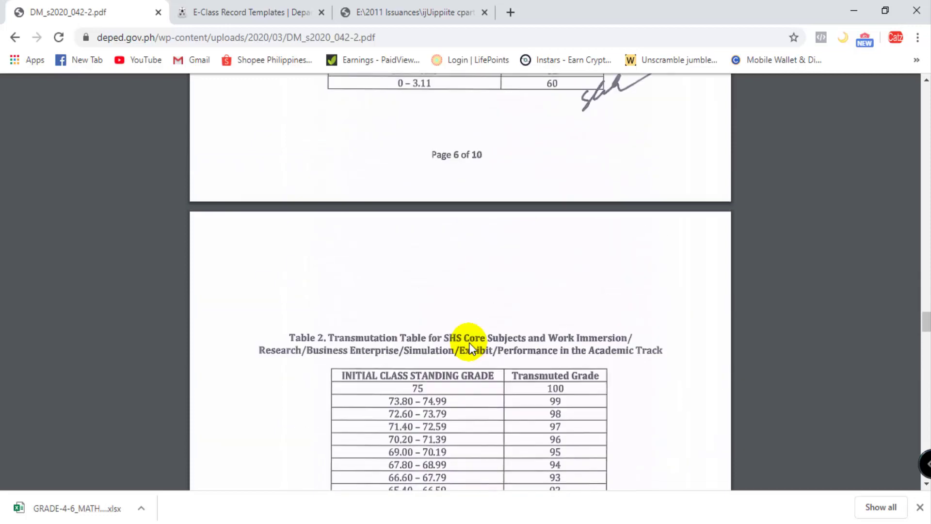
scroll(470, 342, "up", 3)
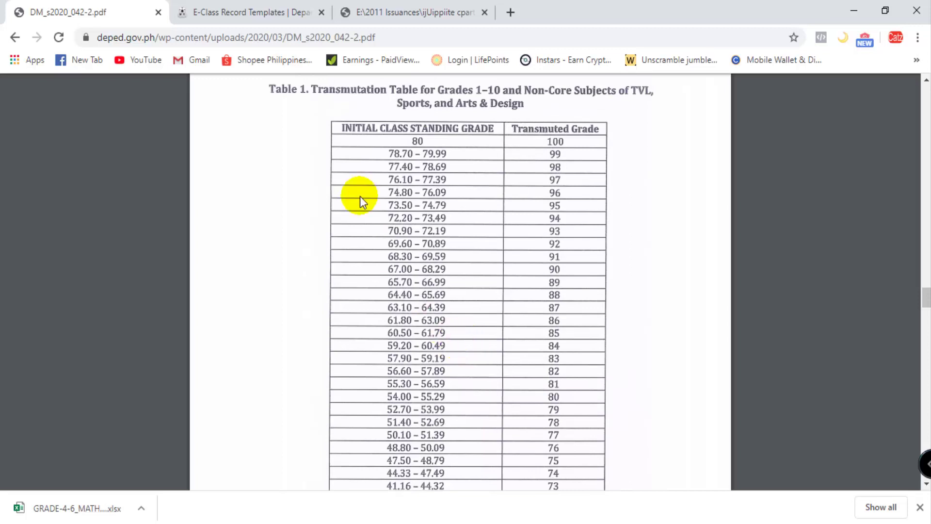
- Download the Grade 4-6 Araling Panlipunan template from the E-Class Record Templates page, open it in Excel and enable editing
key("ctrl+Tab")
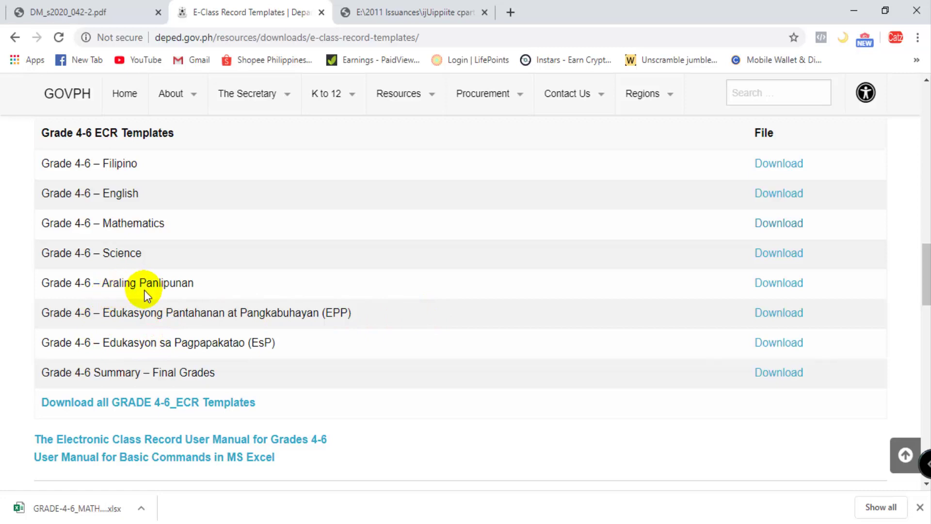
left_click(779, 283)
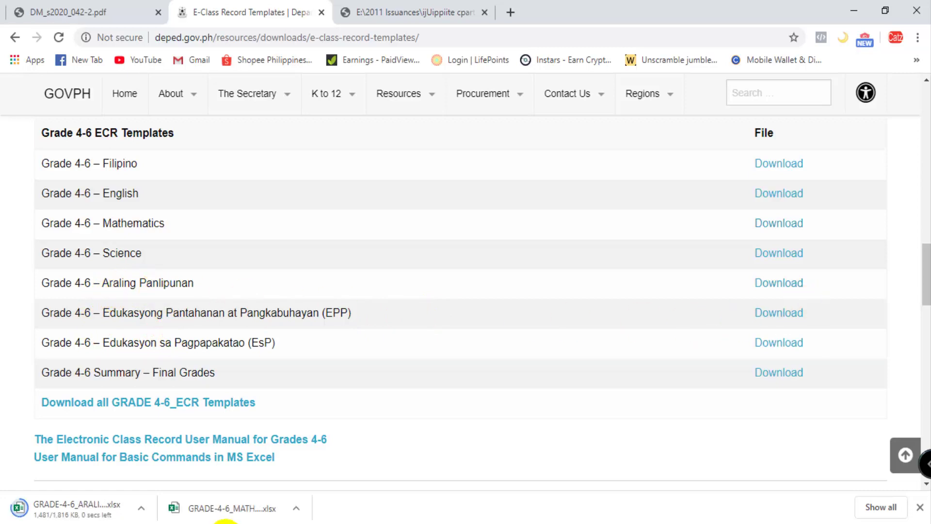
right_click(64, 506)
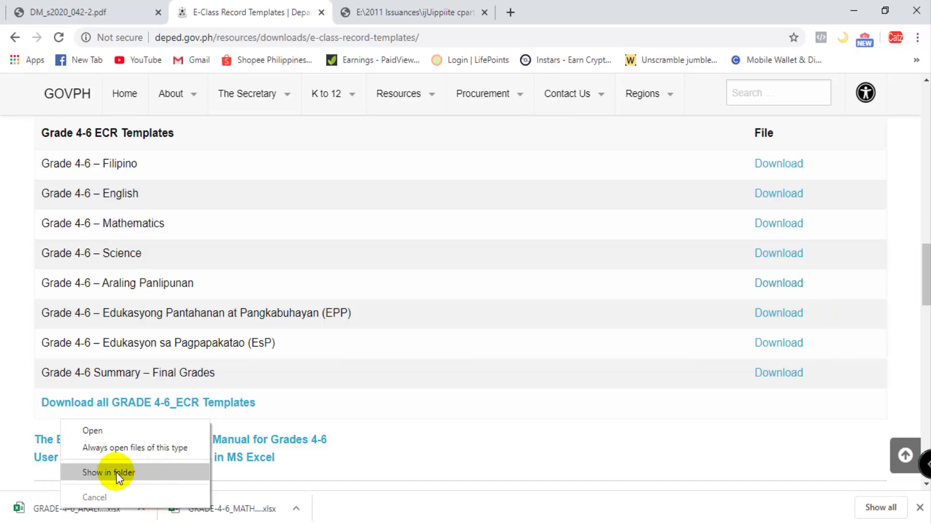
left_click(104, 435)
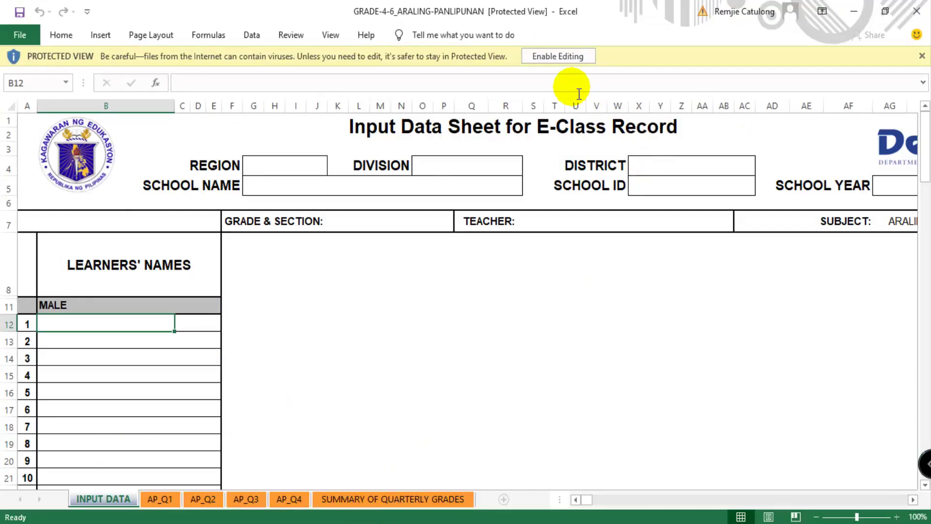
left_click(565, 56)
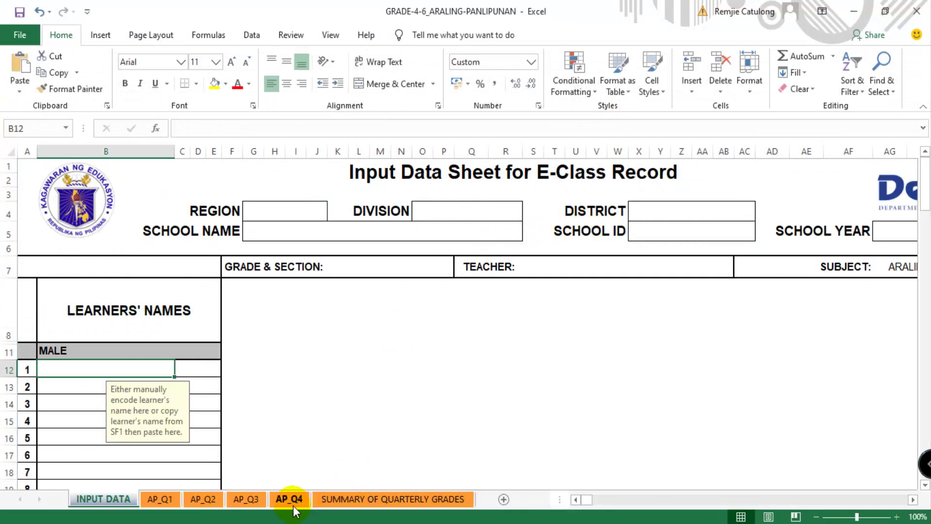
- Remove the sheet protection from the AP_Q4 class record sheet
left_click(293, 505)
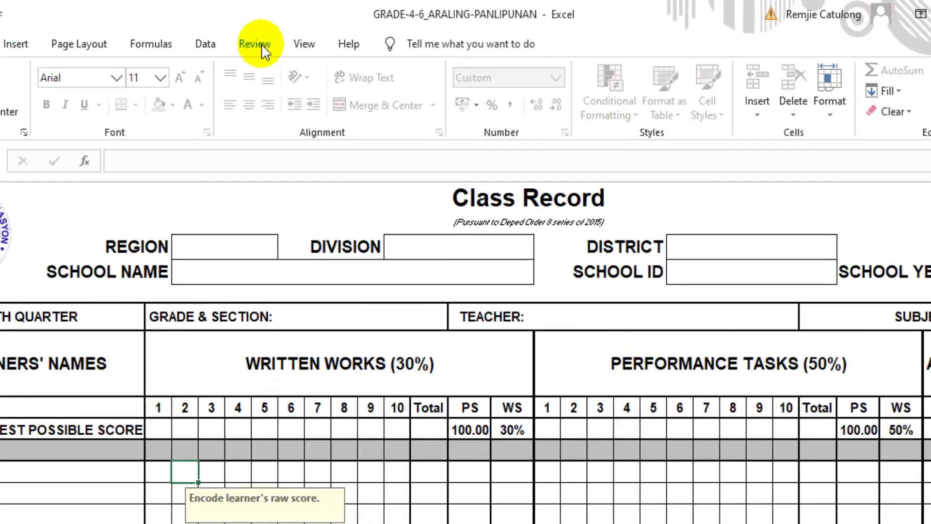
left_click(291, 35)
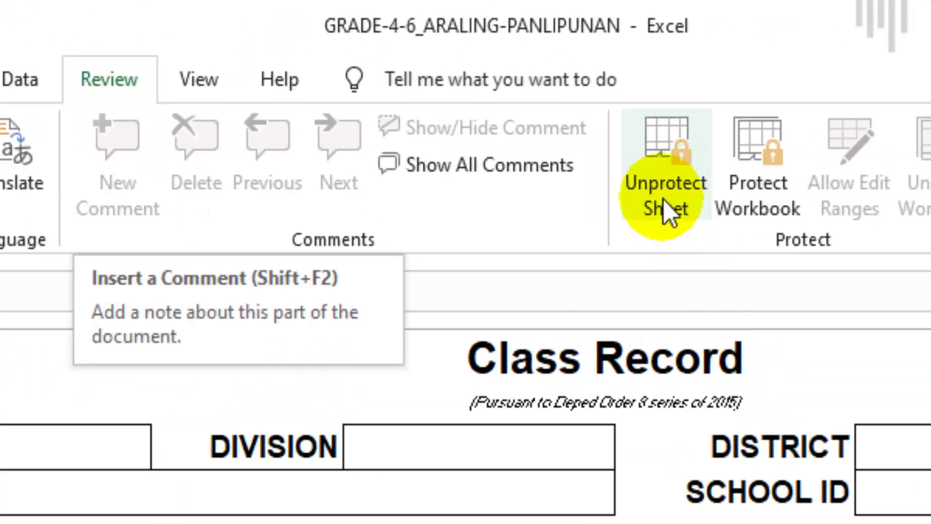
left_click(681, 170)
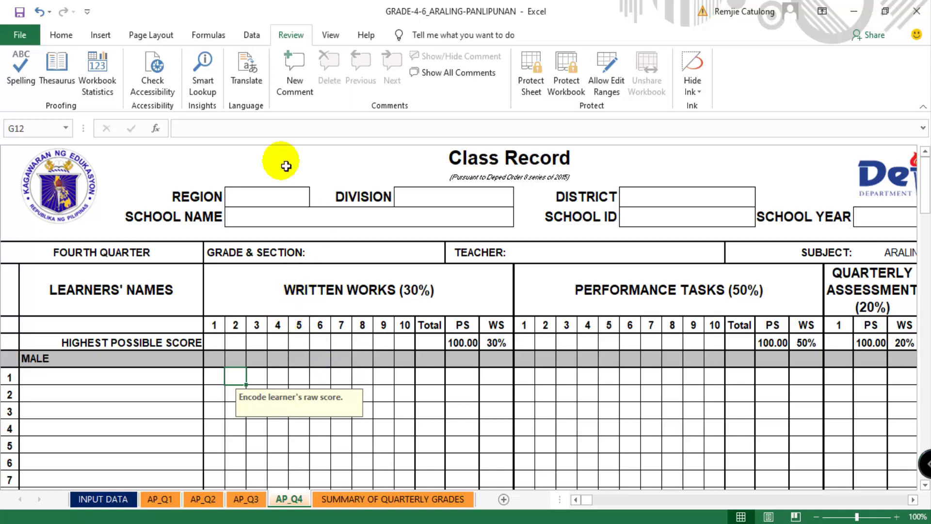
- Select the first male learner's Quarterly Grade cell on the AP_Q4 sheet to examine its transmutation formula
left_click(200, 34)
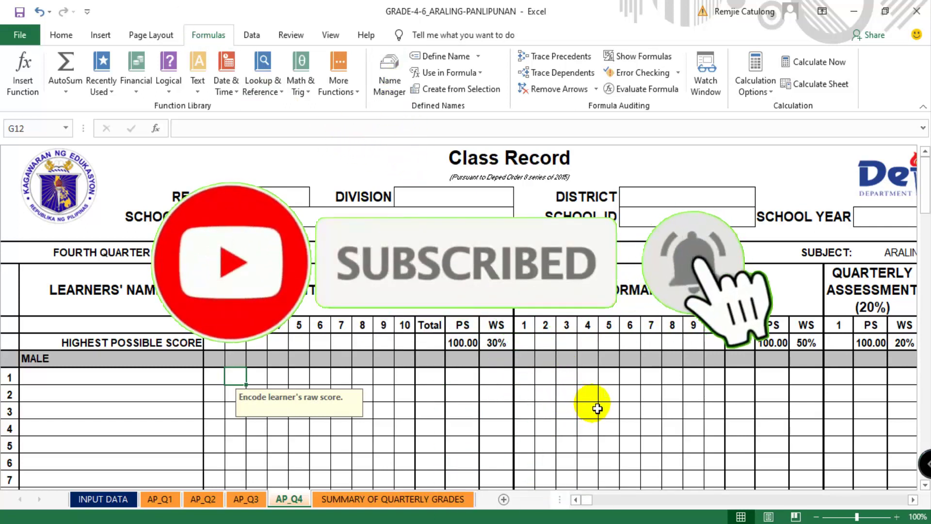
left_click(716, 379)
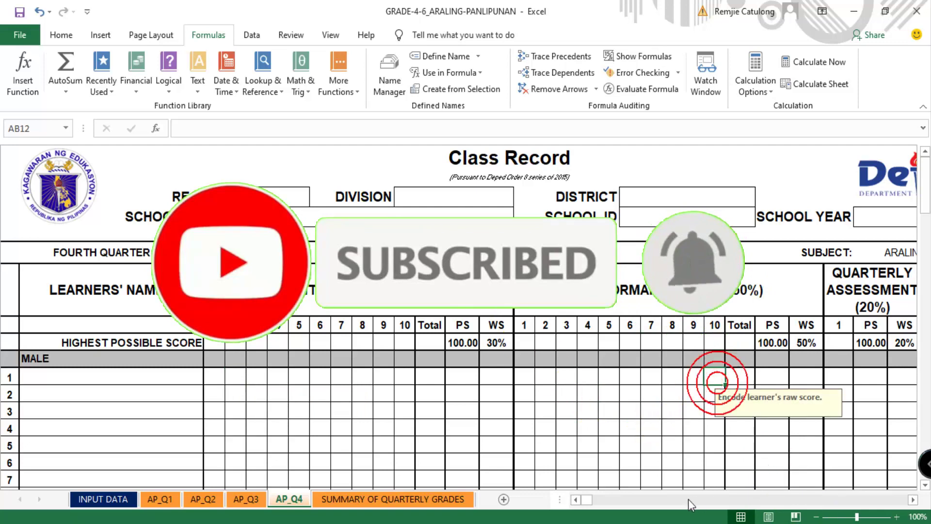
scroll(816, 390, "right", 5)
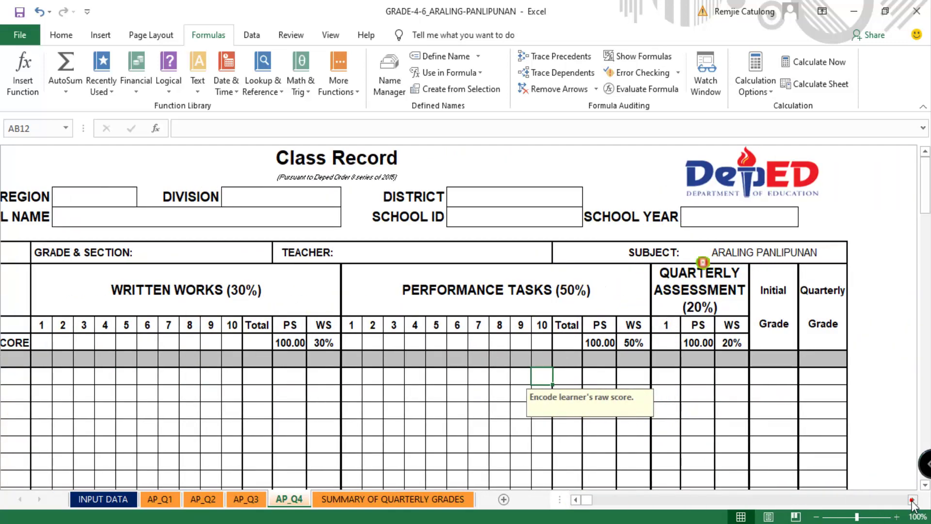
left_click(807, 381)
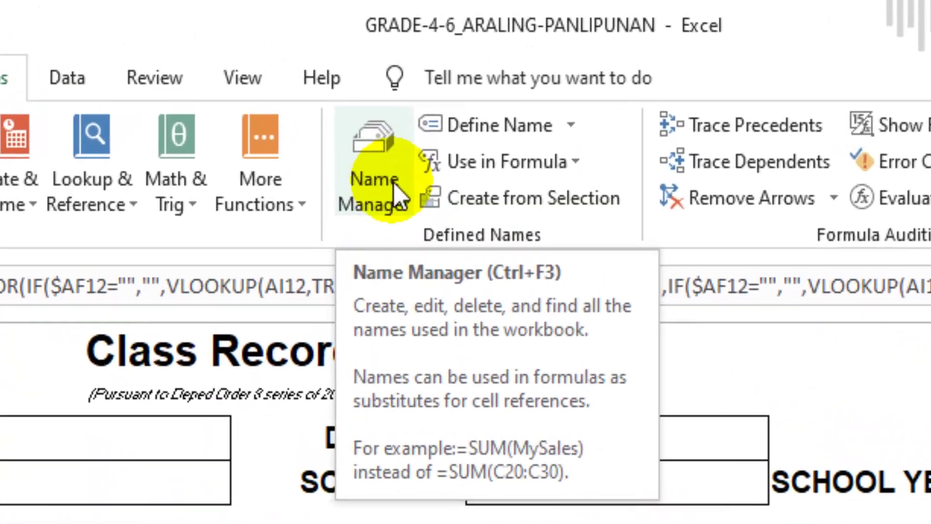
- Inspect the TRANSMUTATION_TABLE reference in the Name Manager, widening the Name and Refers To columns, and close the dialog
left_click(400, 82)
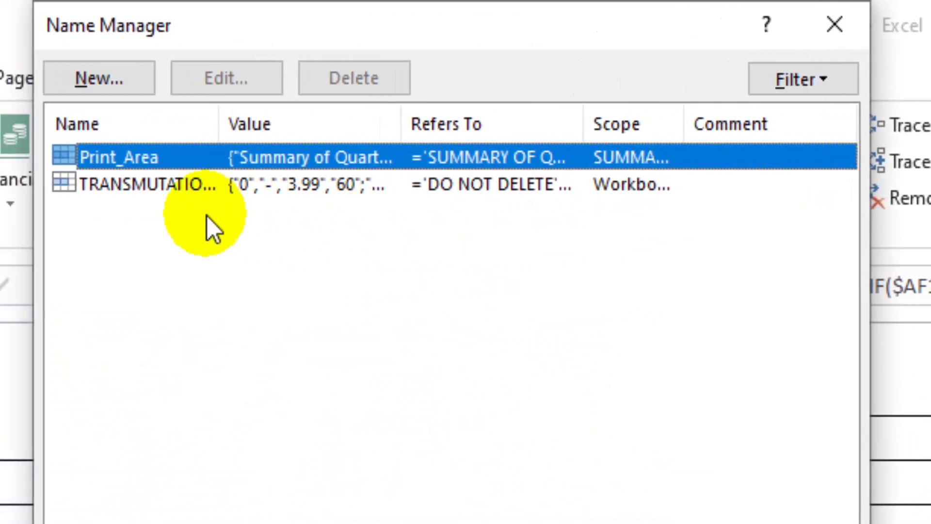
left_click_drag(231, 129, 254, 131)
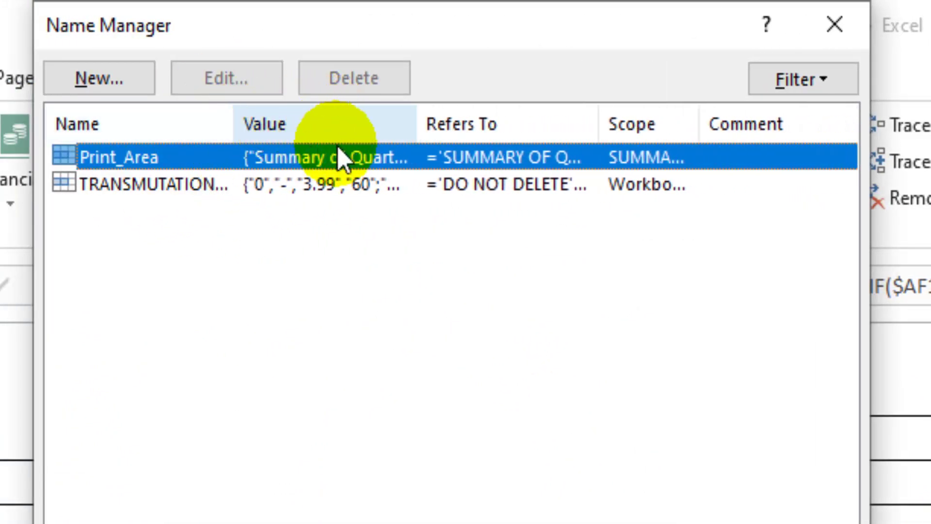
left_click_drag(618, 140, 694, 141)
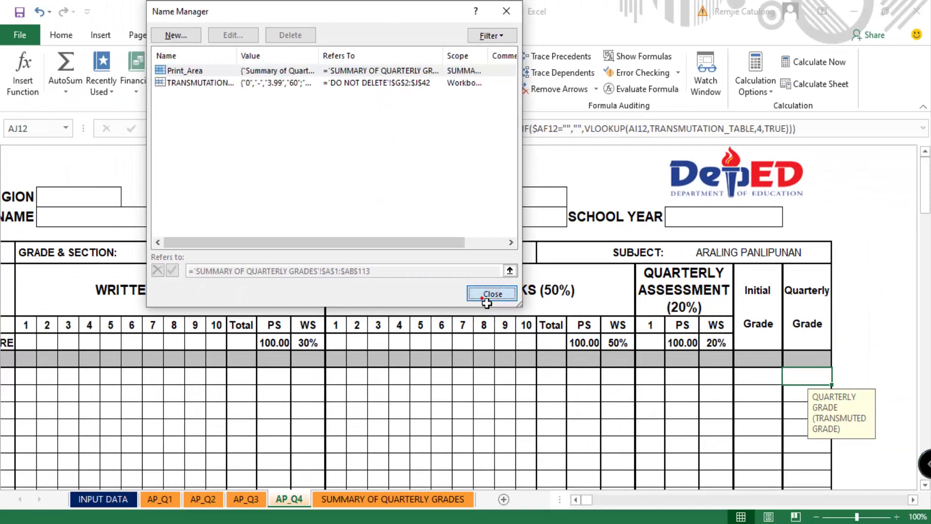
left_click(573, 406)
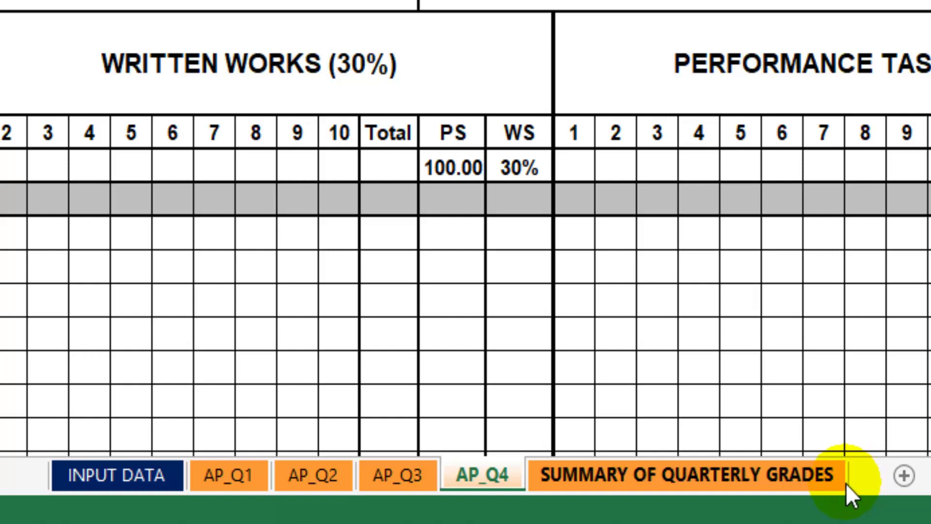
- Unhide the DO NOT DELETE sheet of the class record workbook and bring its transmutation table into view
left_click(673, 473)
right_click(674, 474)
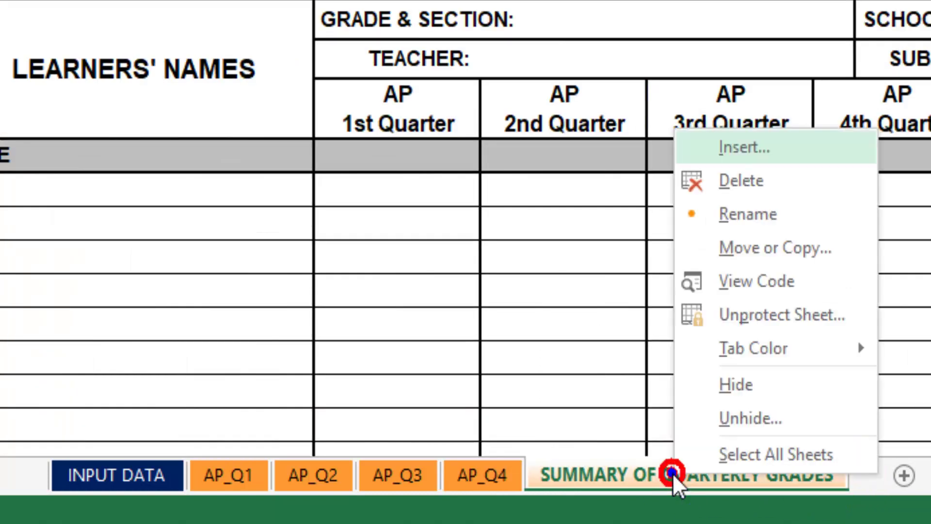
left_click(740, 420)
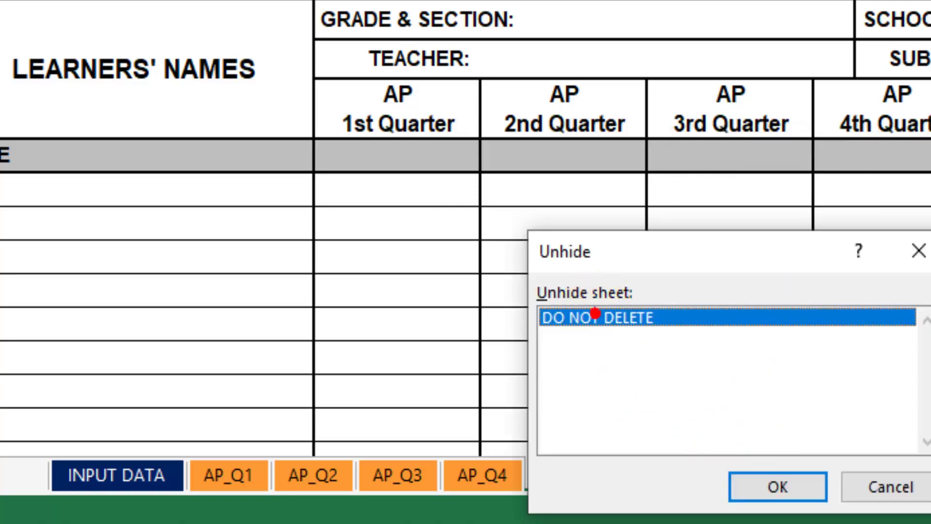
left_click(781, 489)
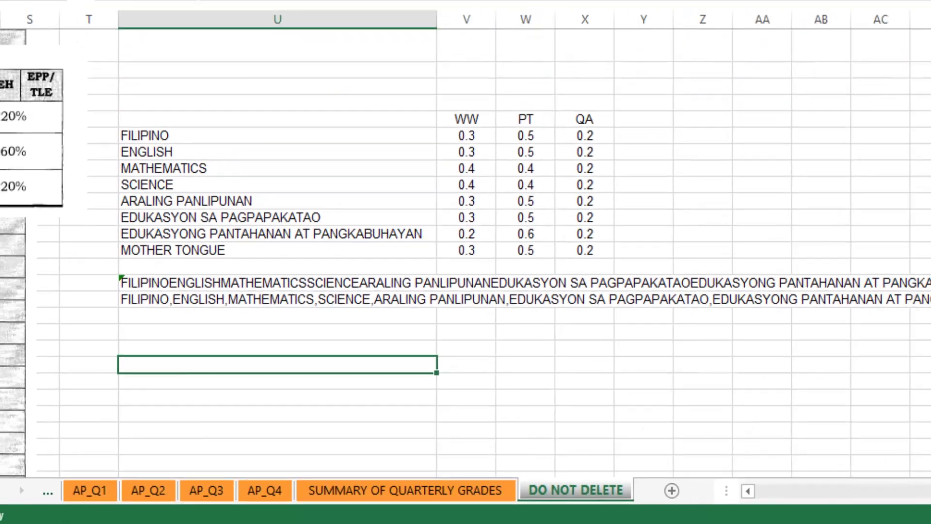
left_click_drag(710, 498, 649, 492)
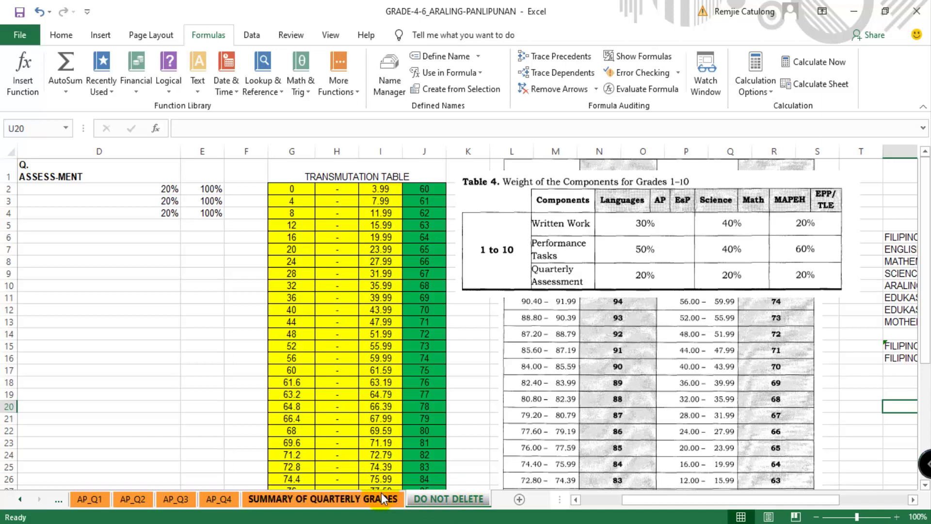
- Open the DO NOT DELETE sheet's code in the Visual Basic editor and inspect its entry in the project tree
right_click(450, 499)
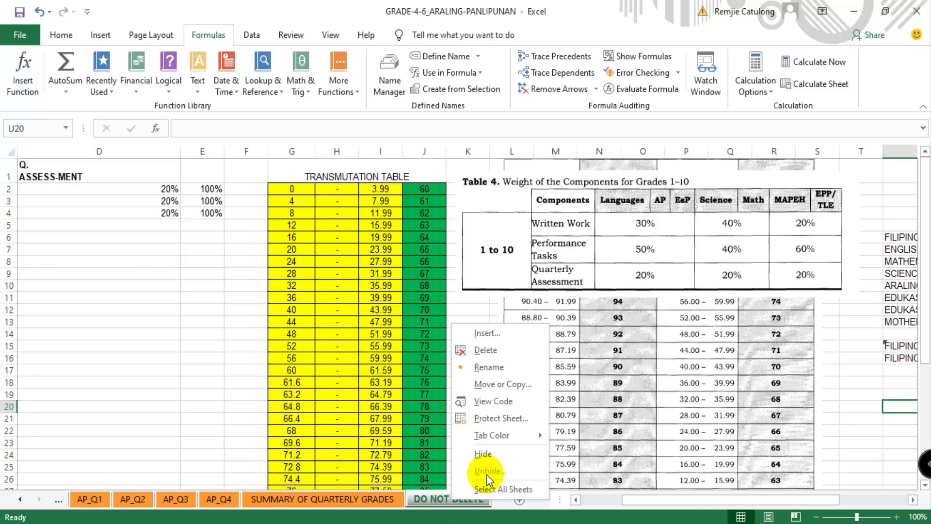
left_click(439, 499)
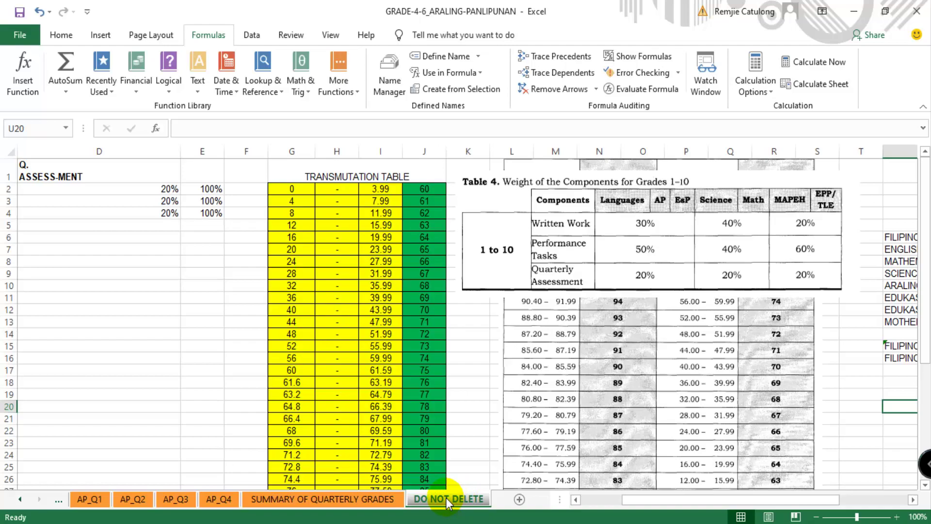
right_click(446, 498)
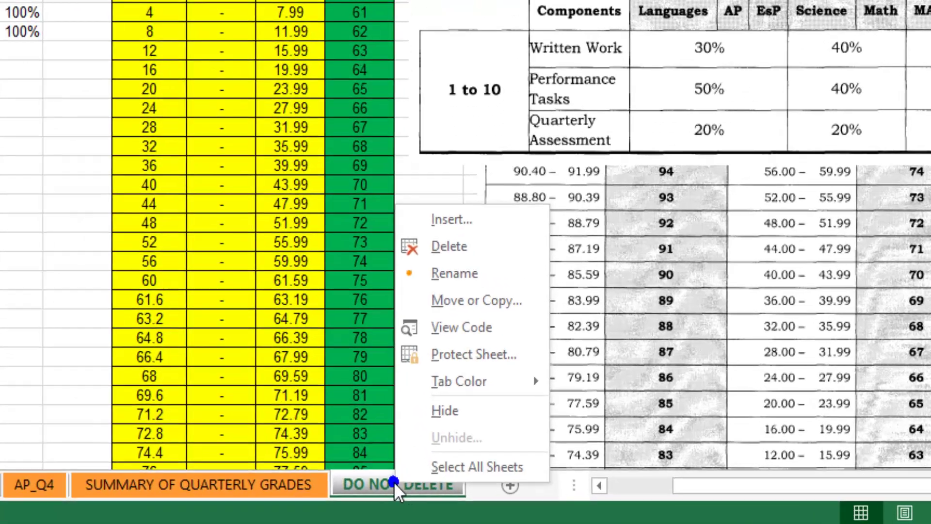
left_click(472, 329)
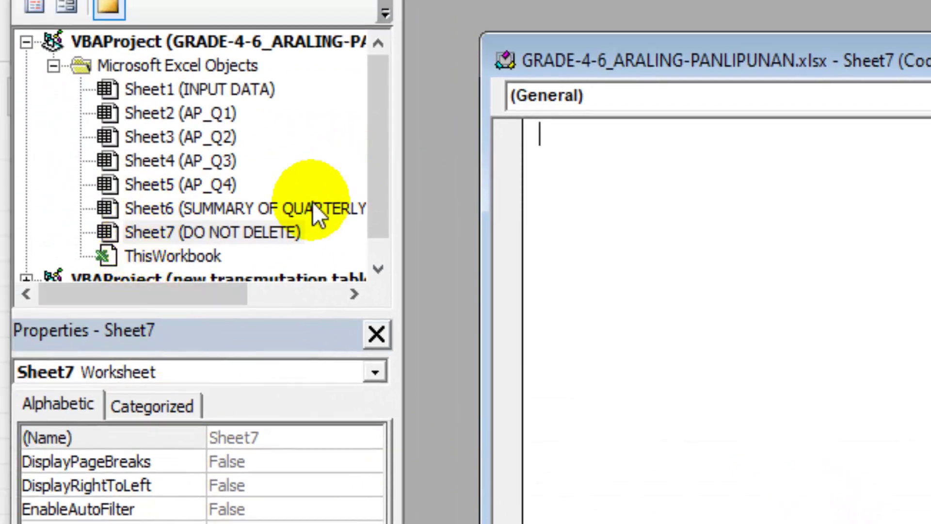
left_click(156, 235)
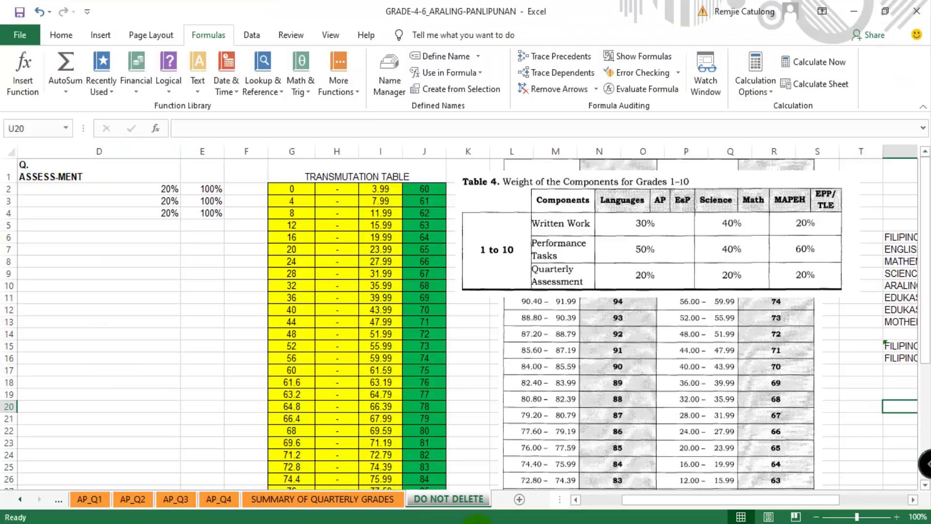
- Compare the DO NOT DELETE sheet's transmutation table with Appendix B of DO_s2015_08.pdf in the browser, then return to the workbook
left_click(457, 499)
left_click_drag(291, 189, 364, 281)
left_click(352, 250)
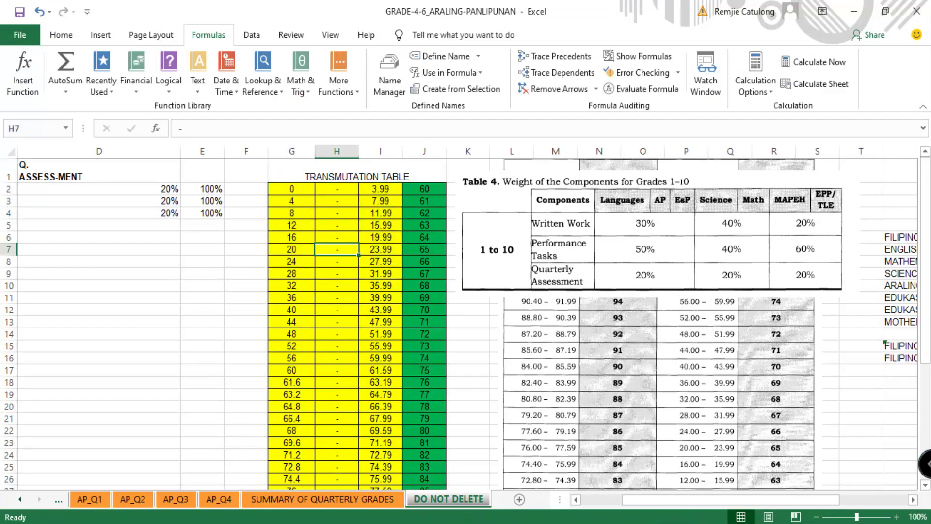
key("alt+Tab")
left_click(393, 12)
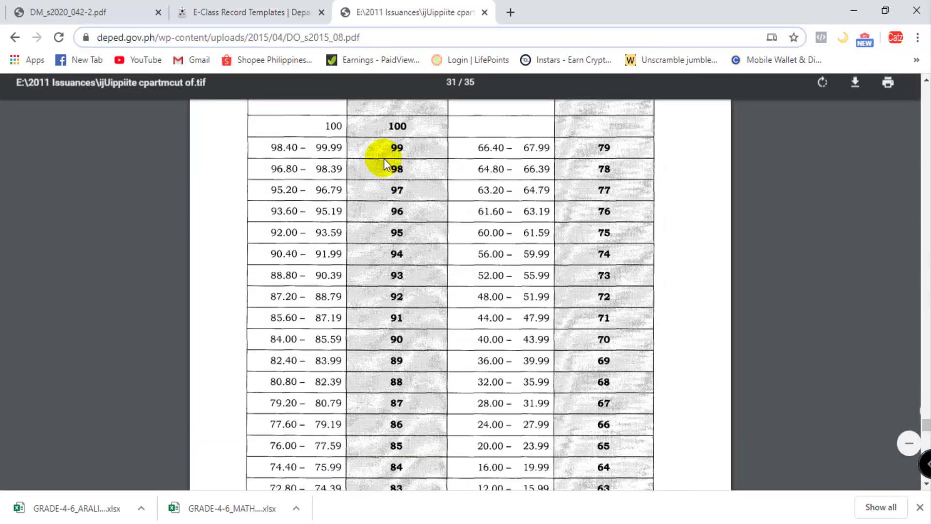
scroll(382, 202, "up", 3)
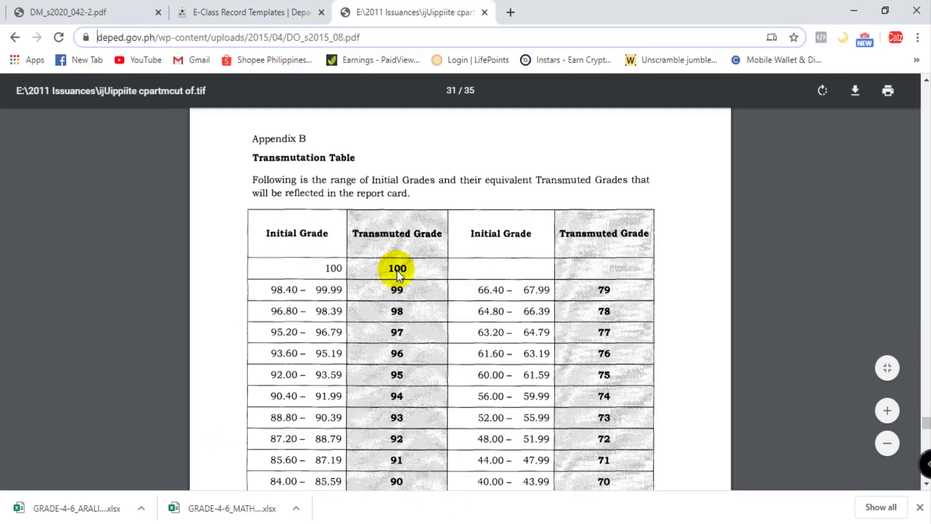
left_click(439, 522)
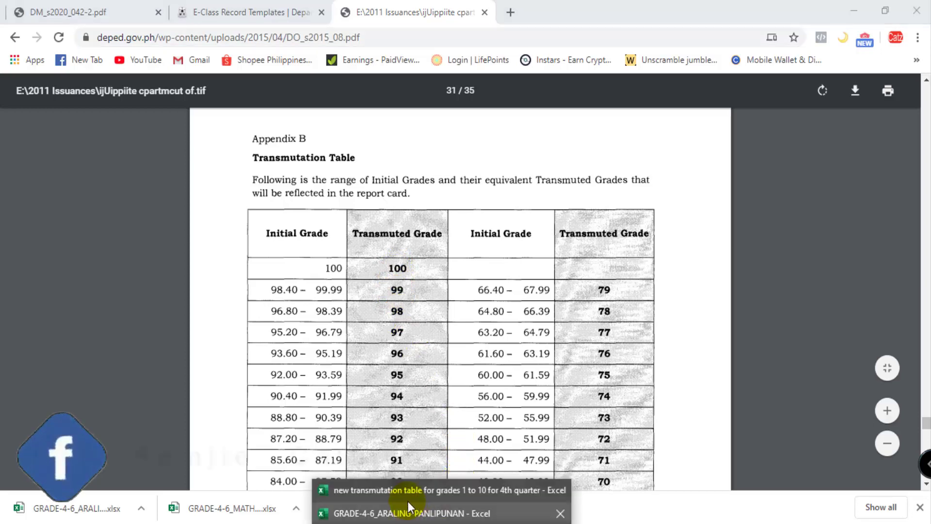
left_click(409, 515)
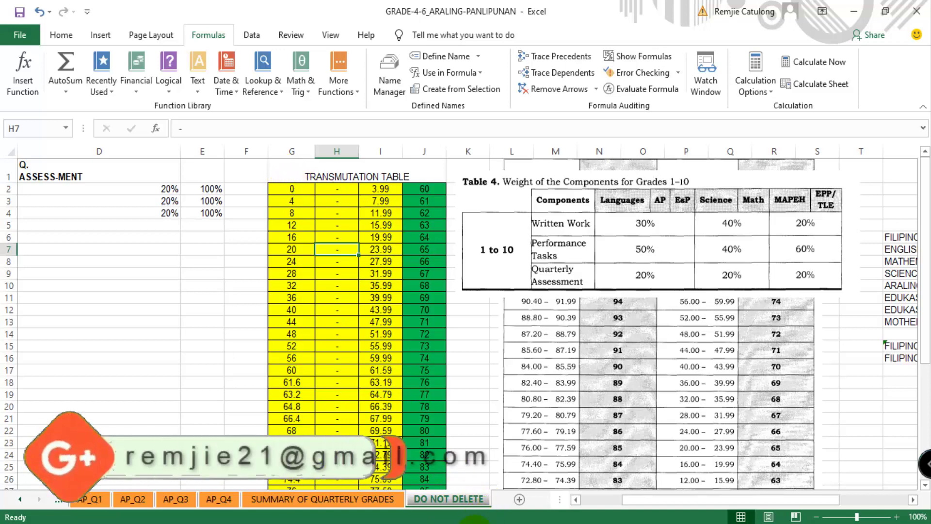
- View the new fourth-quarter transmutation workbook and check Table 1 for Grades 1–10 in DM_s2020_042-2.pdf in the browser
key("alt+Tab")
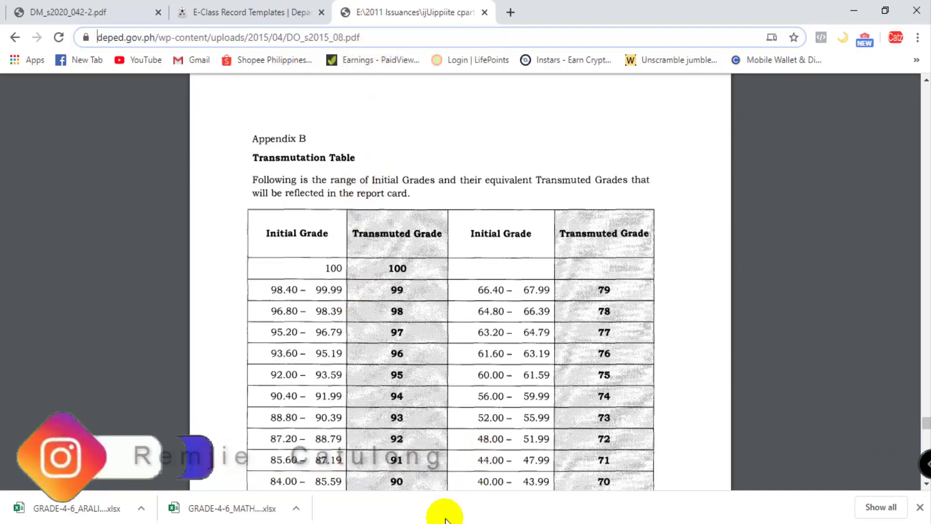
mouse_move(426, 522)
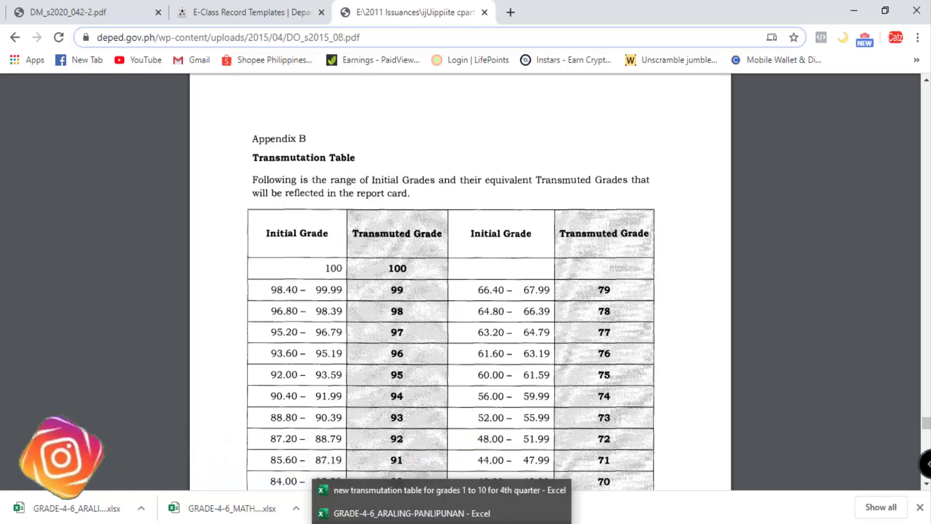
left_click(429, 490)
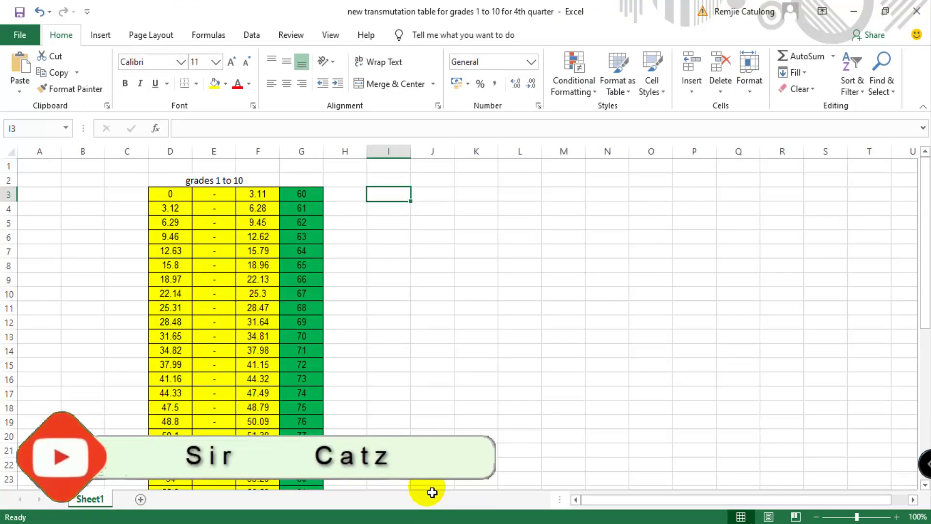
key("alt+Tab")
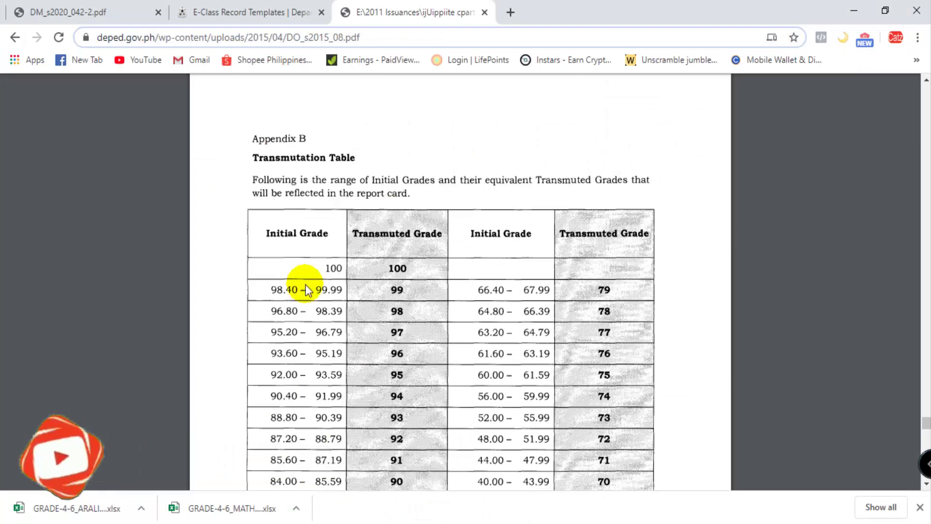
left_click(75, 13)
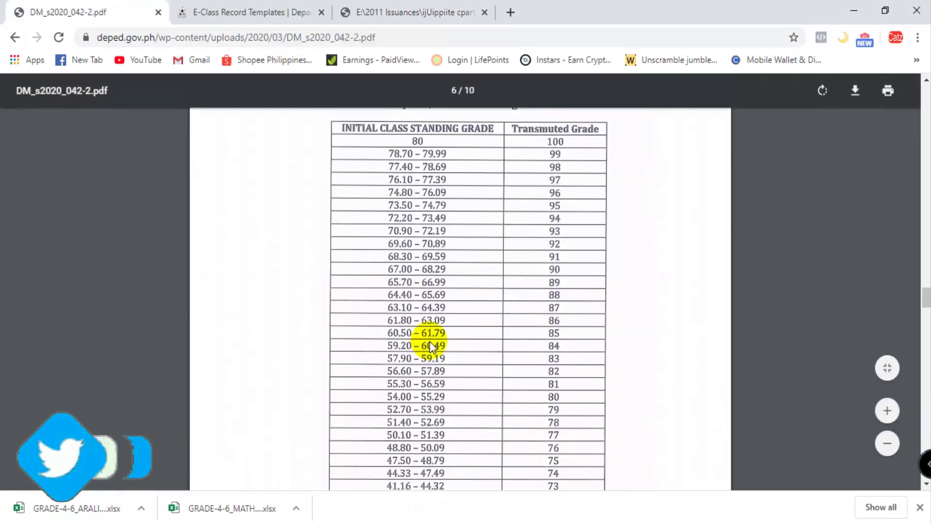
scroll(430, 346, "up", 3)
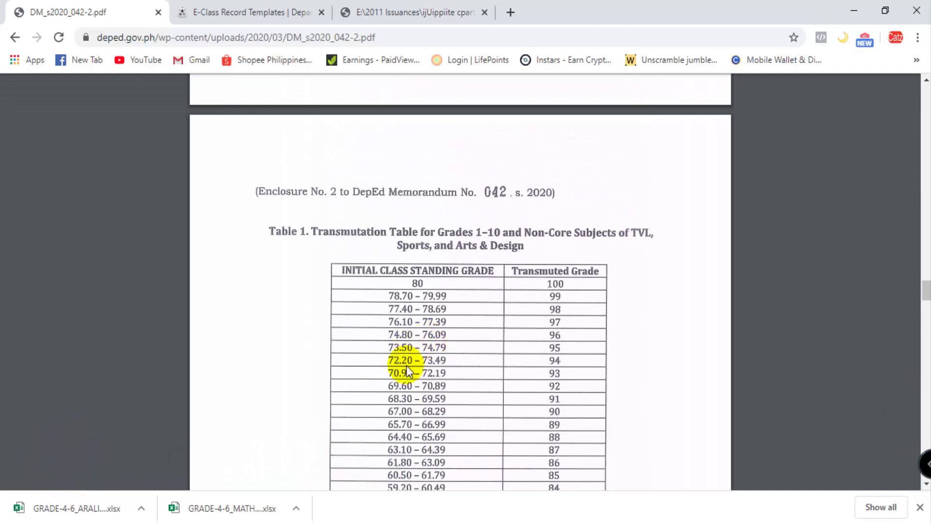
- Copy grade ranges D3:F43 from the new transmutation table workbook and paste them at G2 on the class record's DO NOT DELETE sheet
left_click(437, 520)
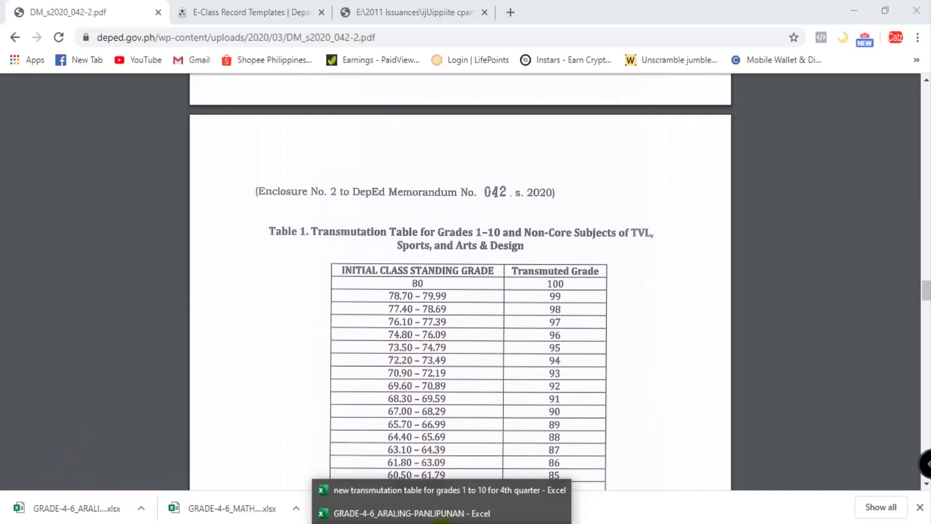
left_click(422, 490)
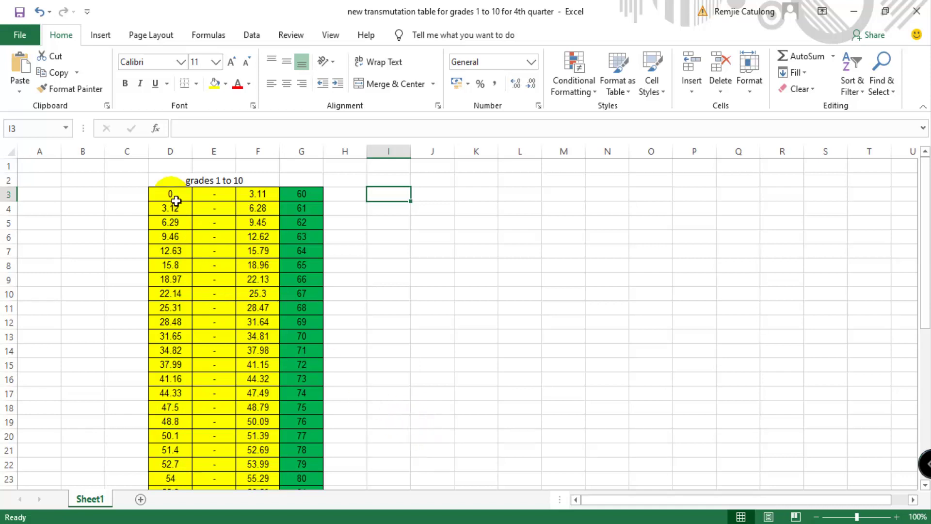
left_click_drag(176, 200, 261, 467)
key("ctrl+c")
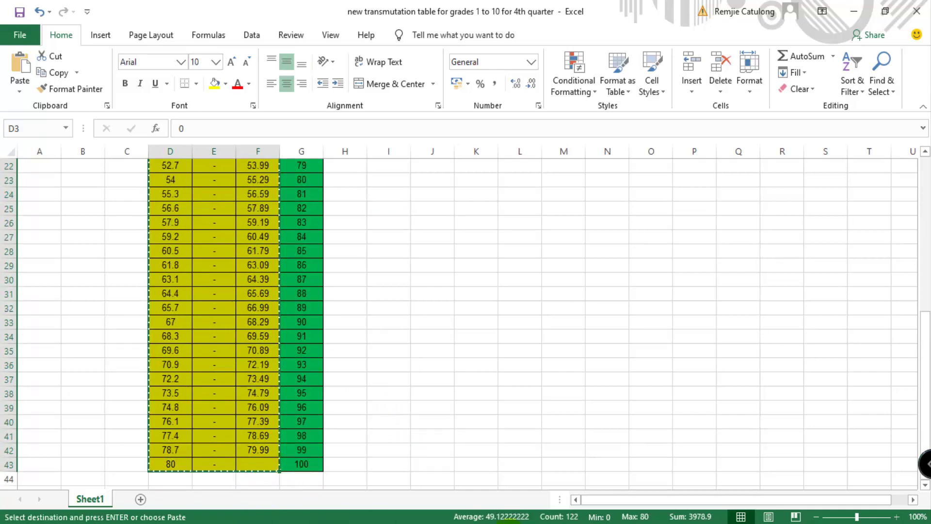
left_click(415, 510)
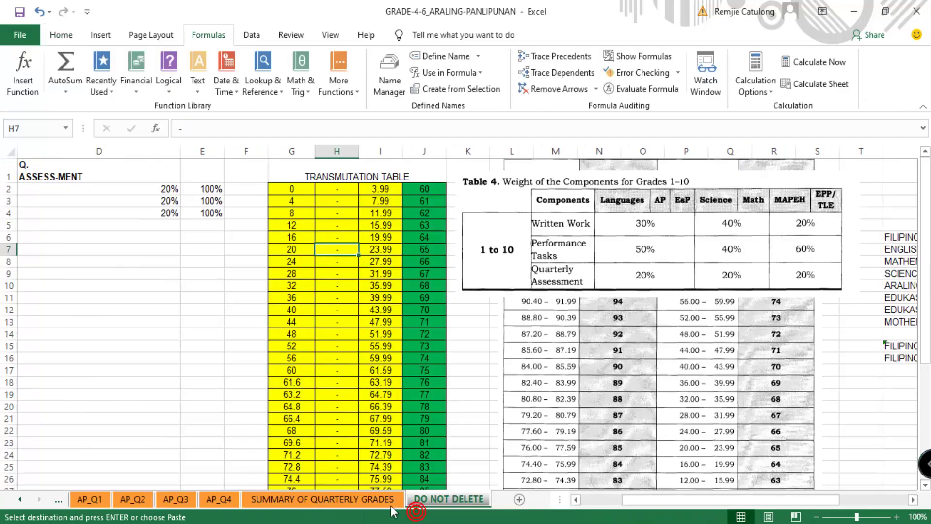
left_click(295, 189)
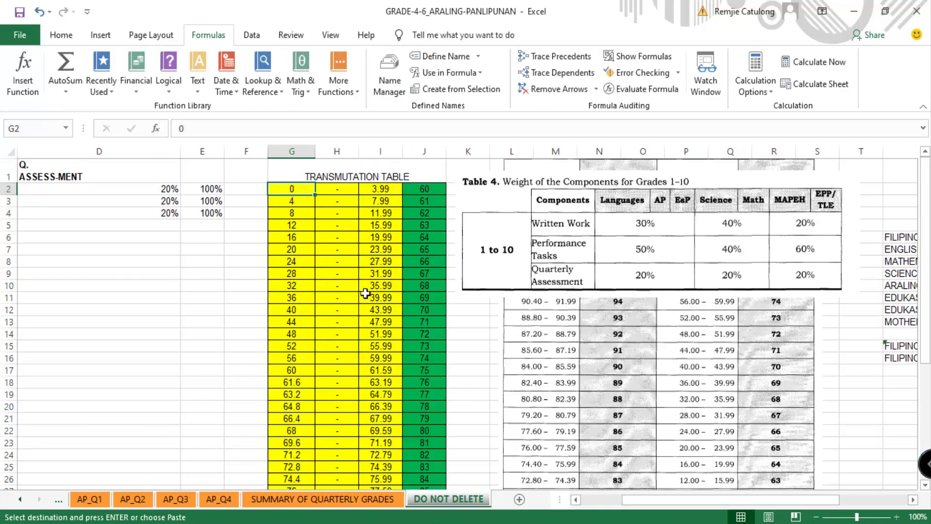
key("ctrl+v")
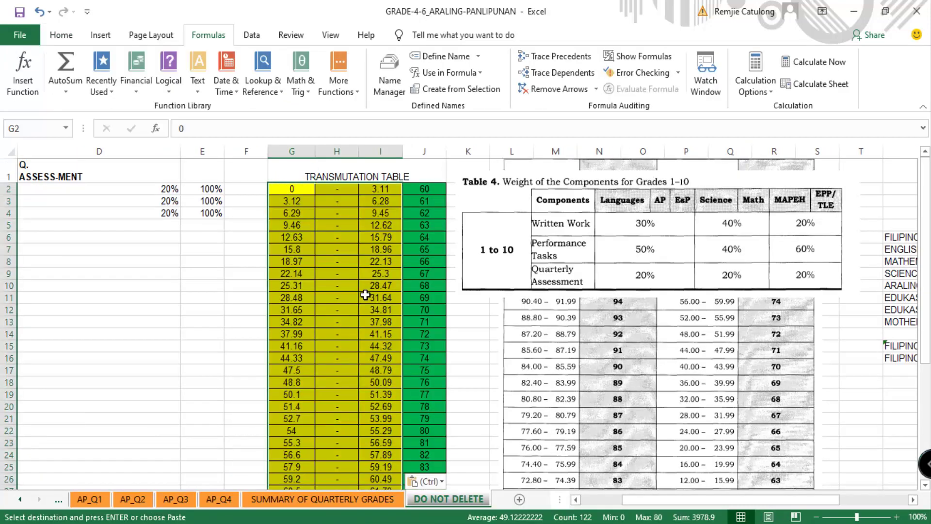
scroll(366, 295, "down", 6)
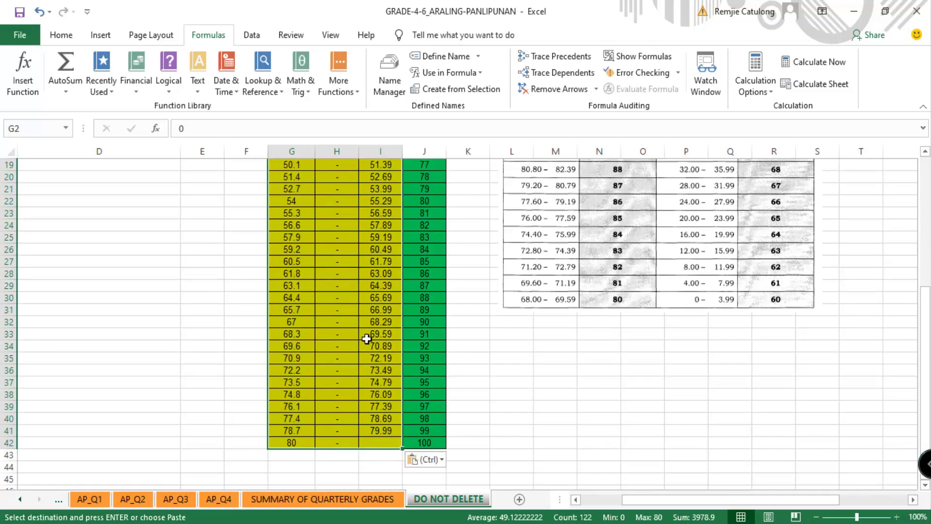
- On the AP_Q4 sheet, replace the first male learner's Initial Grade formula in AI12 with =R12+AE12
left_click(220, 499)
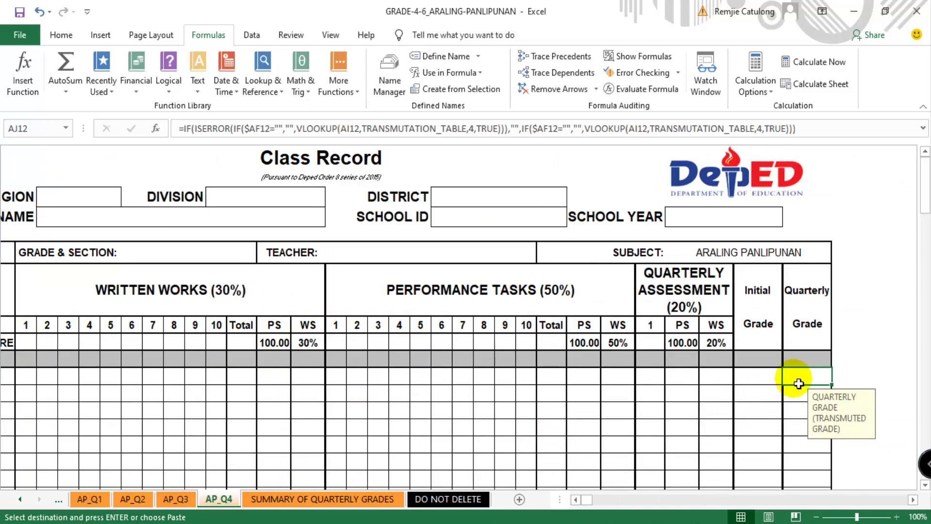
left_click(771, 383)
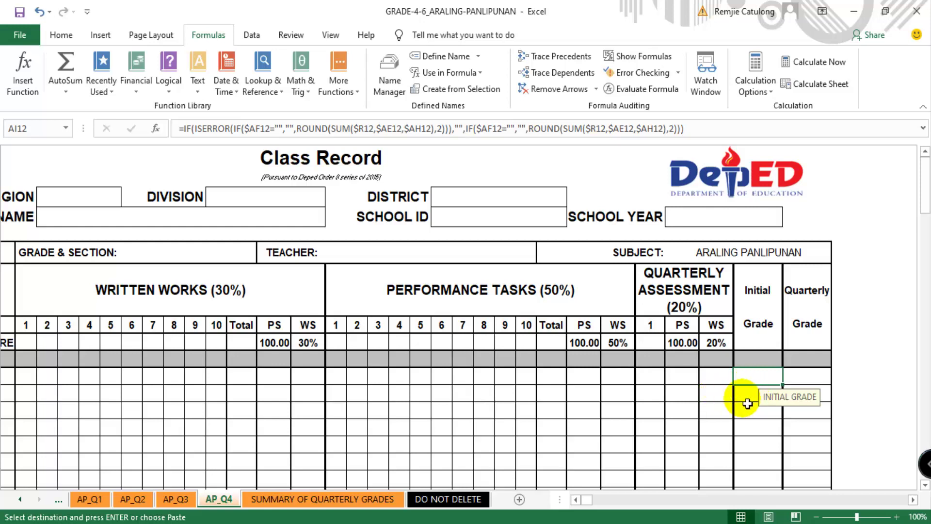
left_click(707, 134)
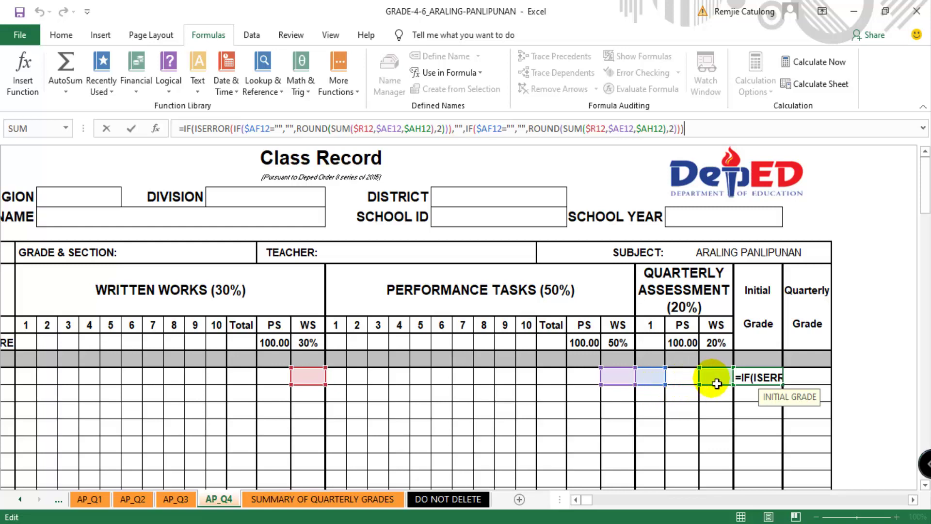
triple_click(708, 129)
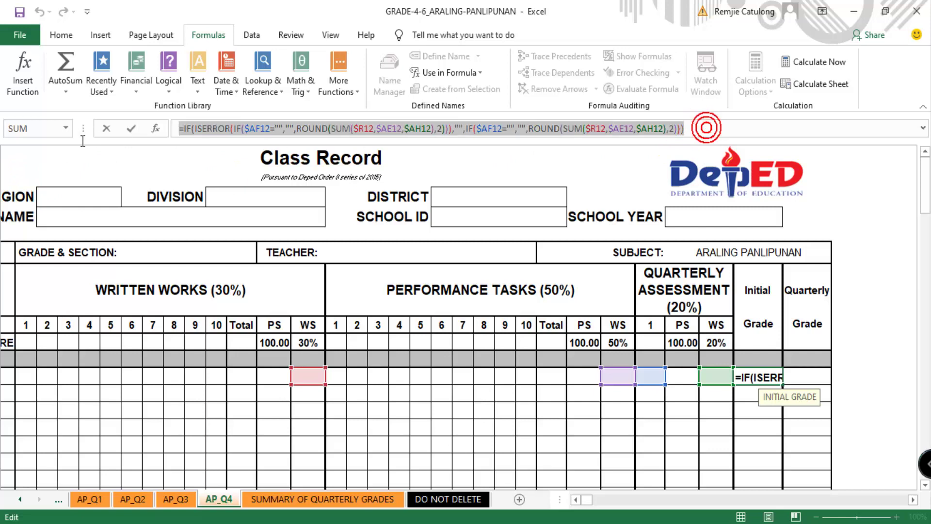
key("ctrl+x")
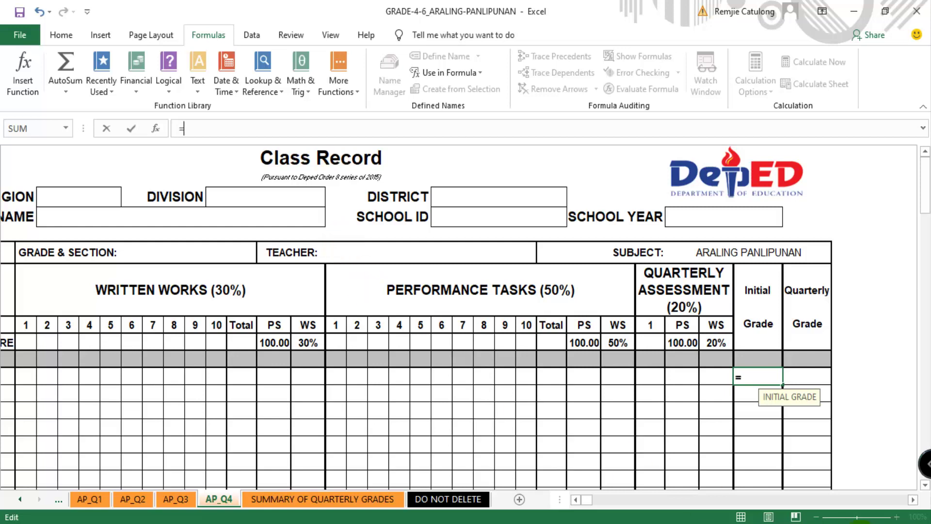
left_click(575, 500)
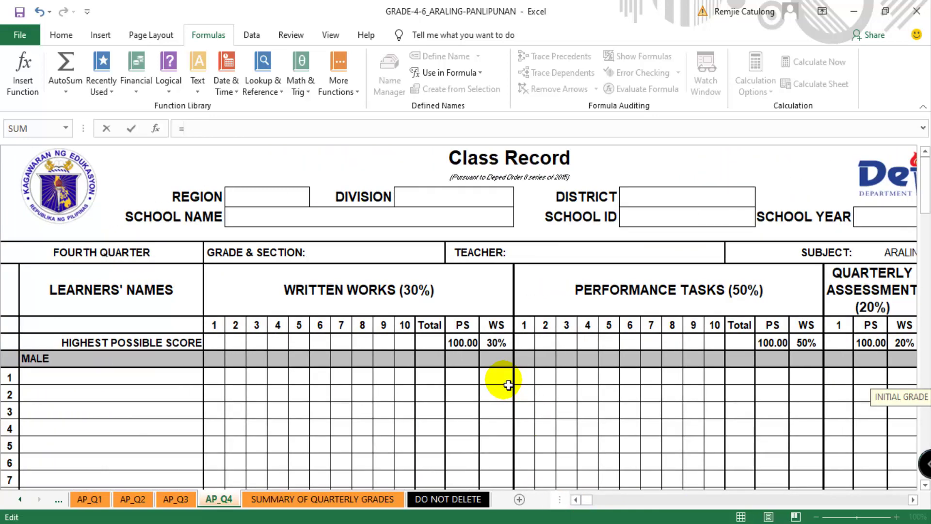
left_click(507, 385)
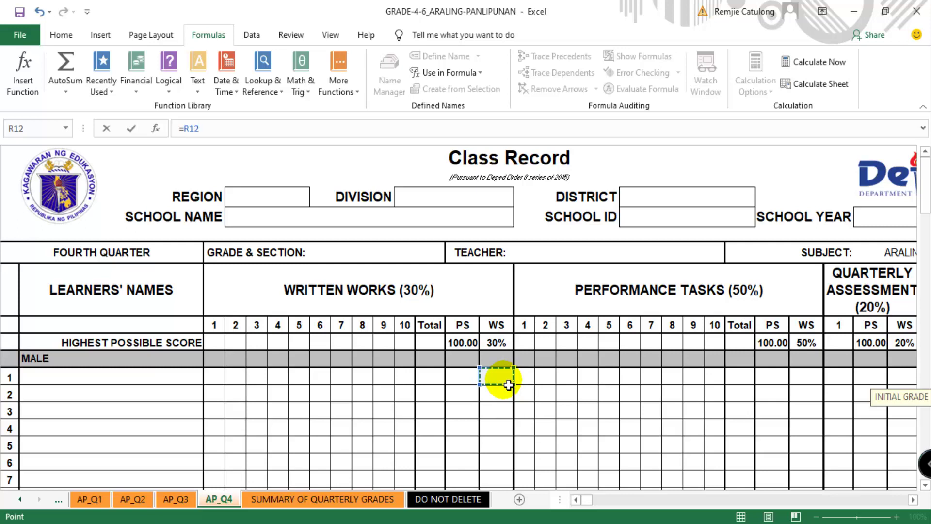
type("+")
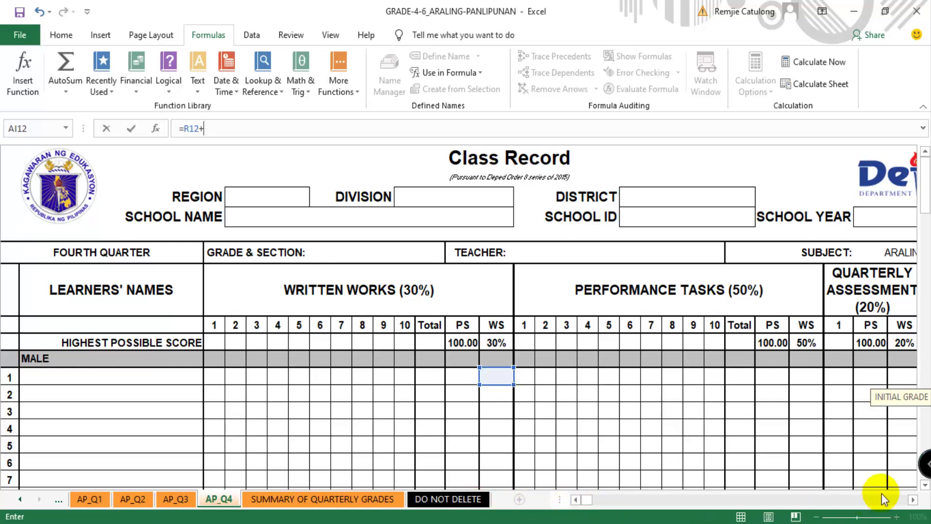
left_click(812, 383)
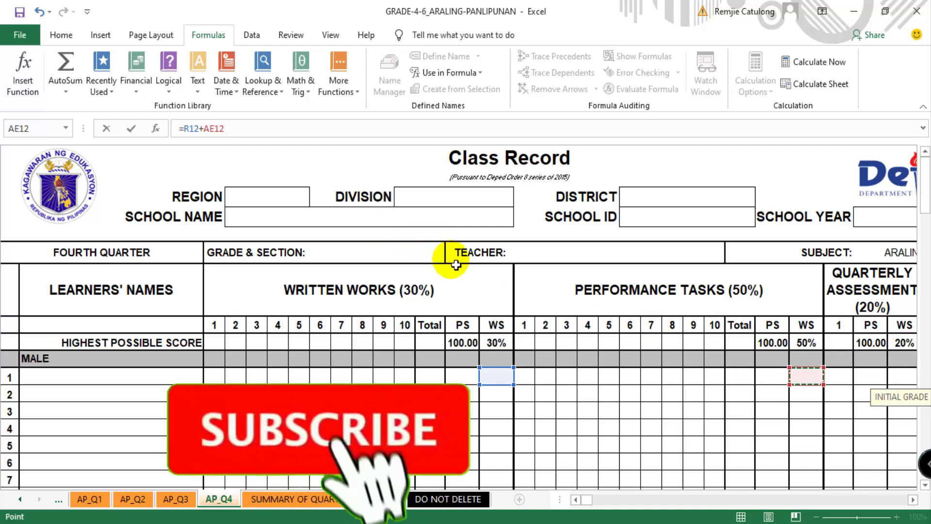
key("Return")
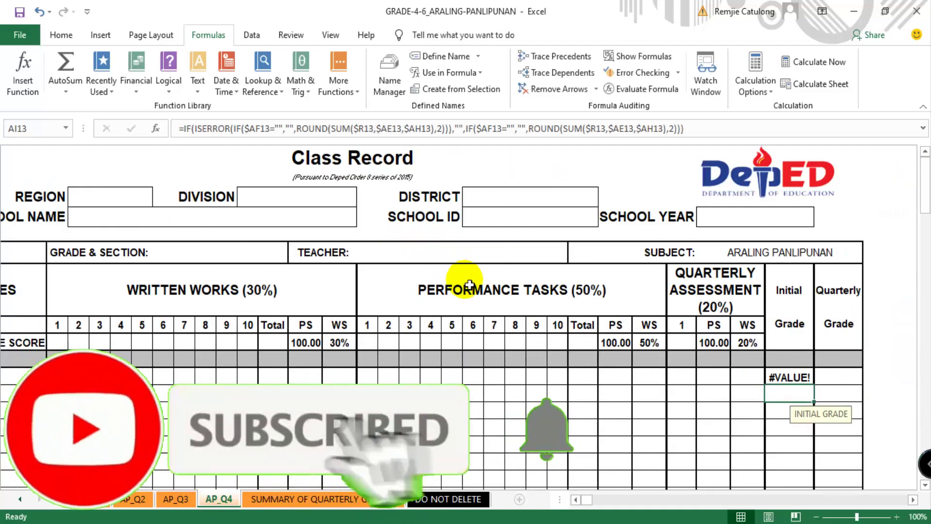
left_click(793, 381)
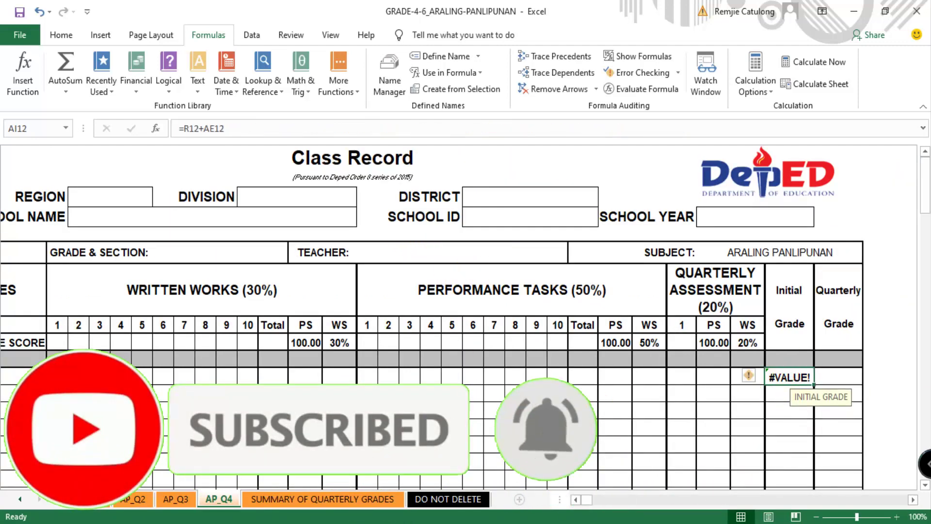
- Enter 20 as the highest possible score for Written Works 1, 2 and 3
left_click(575, 499)
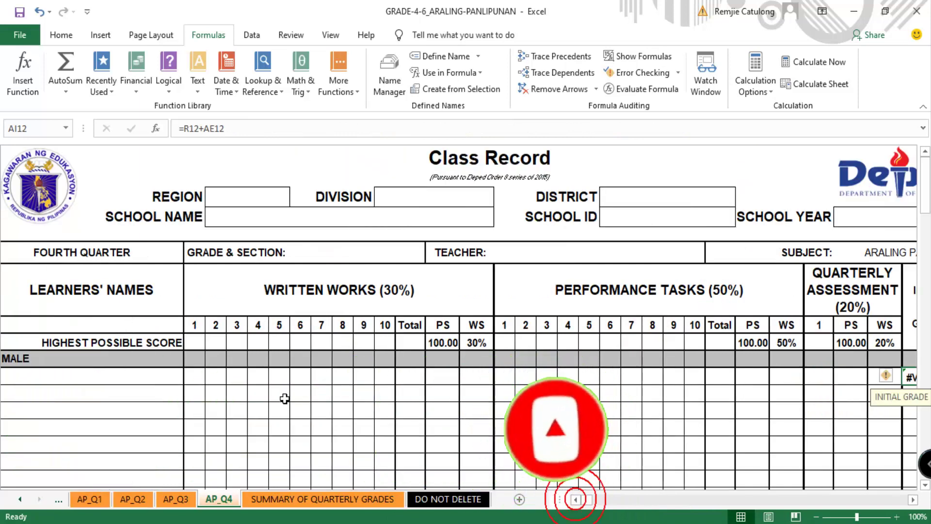
left_click(198, 345)
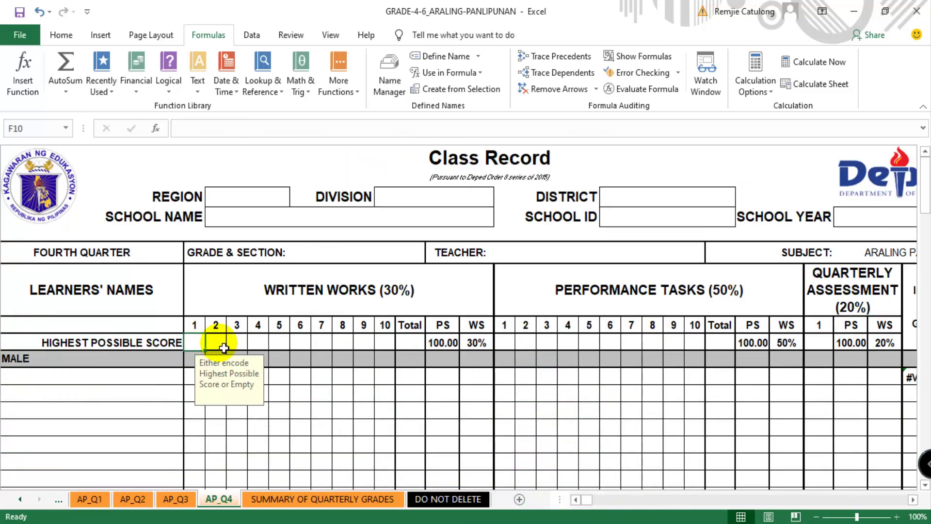
type("20")
key("Tab")
type("20")
key("Tab")
type("20")
key("Return")
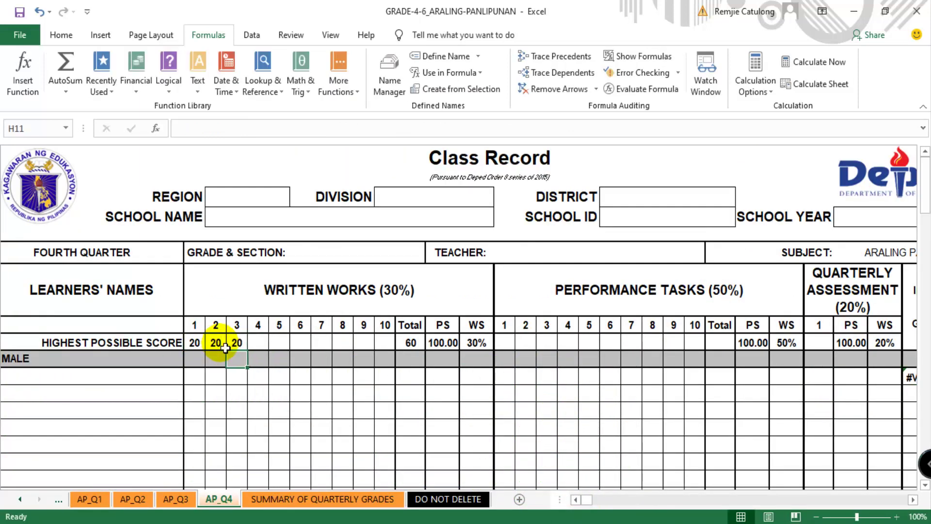
- Enter the first male learner's raw scores 16, 18 and 20 for Written Works 1 to 3
key("Return")
type("16")
key("Tab")
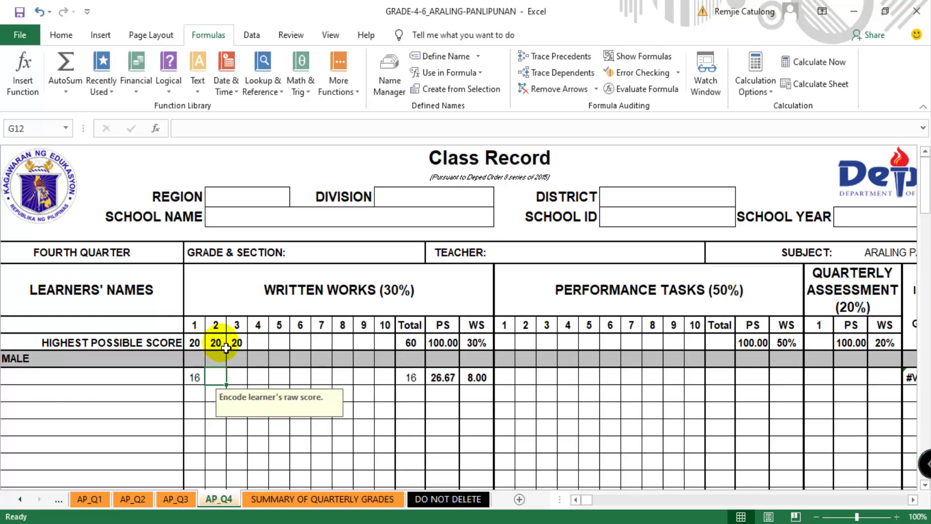
type("18")
key("Tab")
type("20")
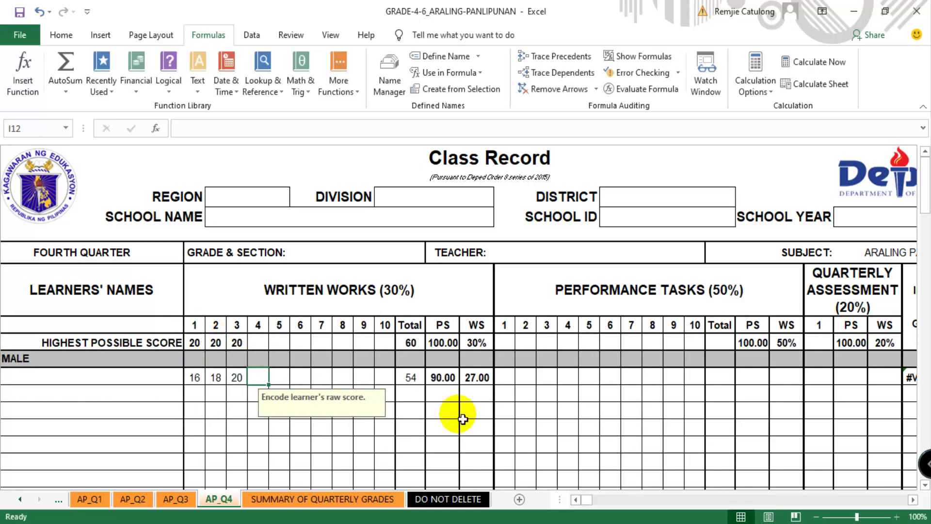
- Enter 20 as the highest possible score for Performance Tasks 1, 2 and 3
left_click(506, 345)
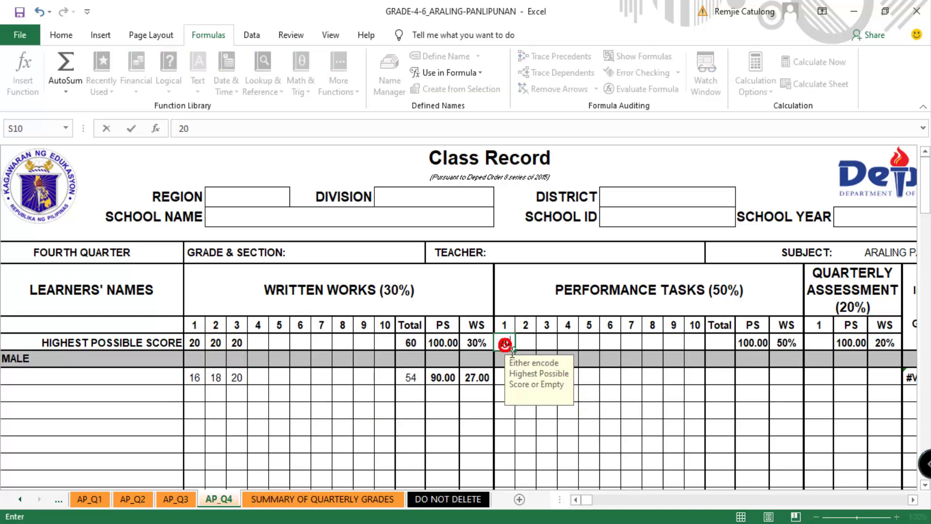
type("20")
key("Tab")
type("20")
key("Tab")
type("20")
key("Return")
- Enter the first male learner's raw scores 16, 15 and 20 for Performance Tasks 1 to 3
key("Left")
key("Down")
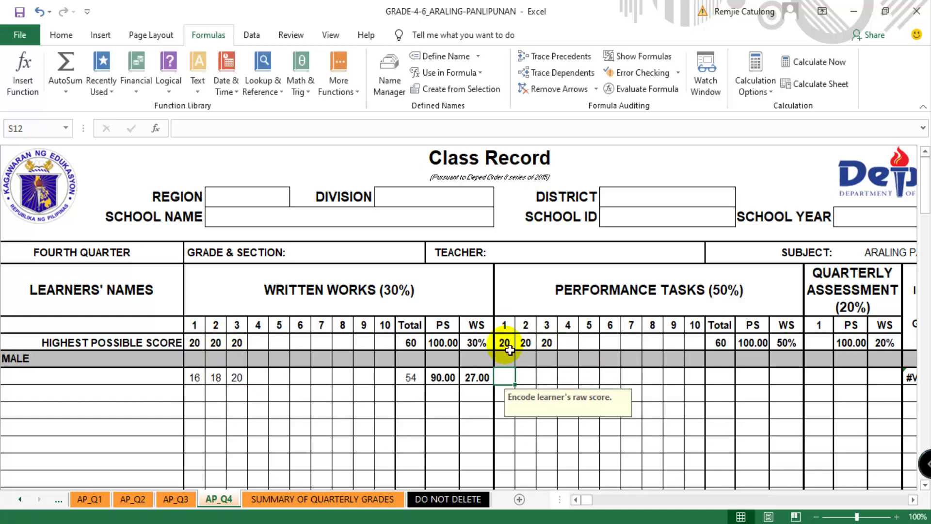
type("16")
key("Tab")
type("15")
key("Tab")
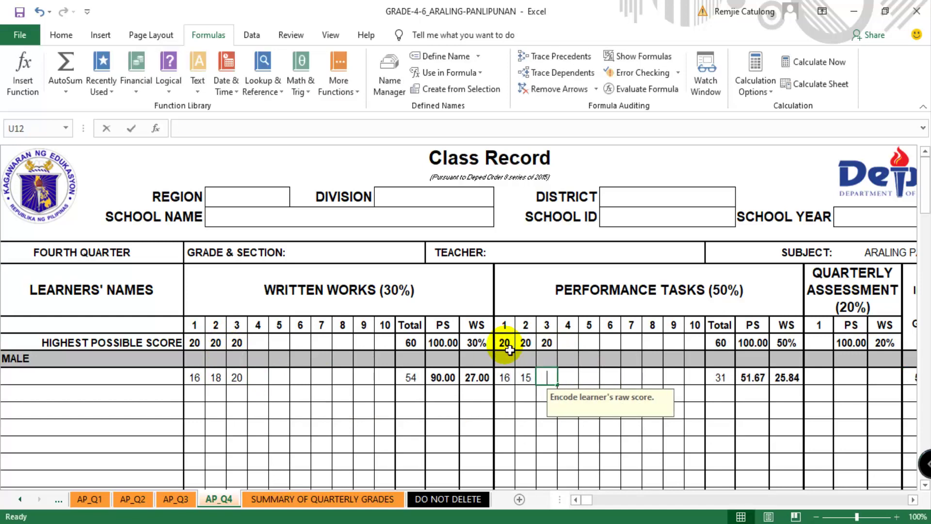
type("20")
key("Tab")
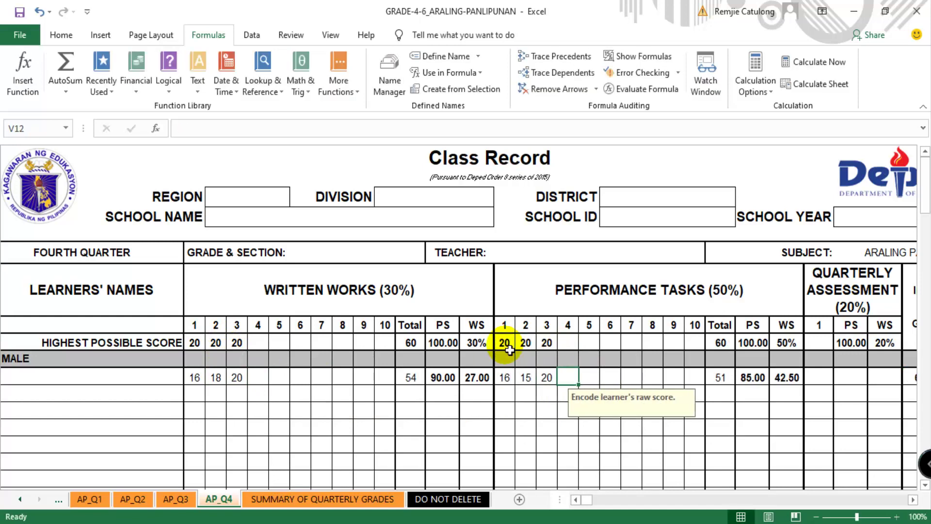
- Replace the first male learner's Quarterly Grade formula in AJ12 with =VLOOKUP(AI12,TRANSMUTATION_TABLE,4,TRUE)
left_click(913, 500)
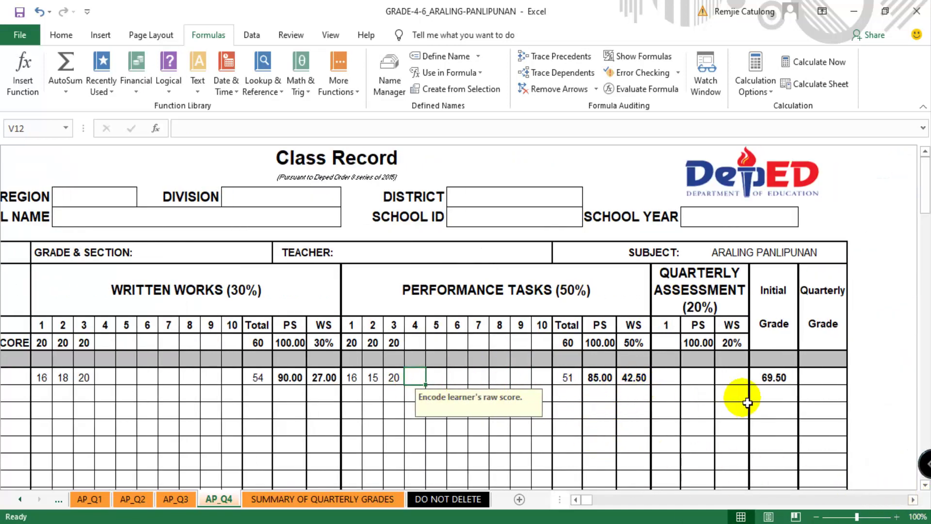
left_click(823, 378)
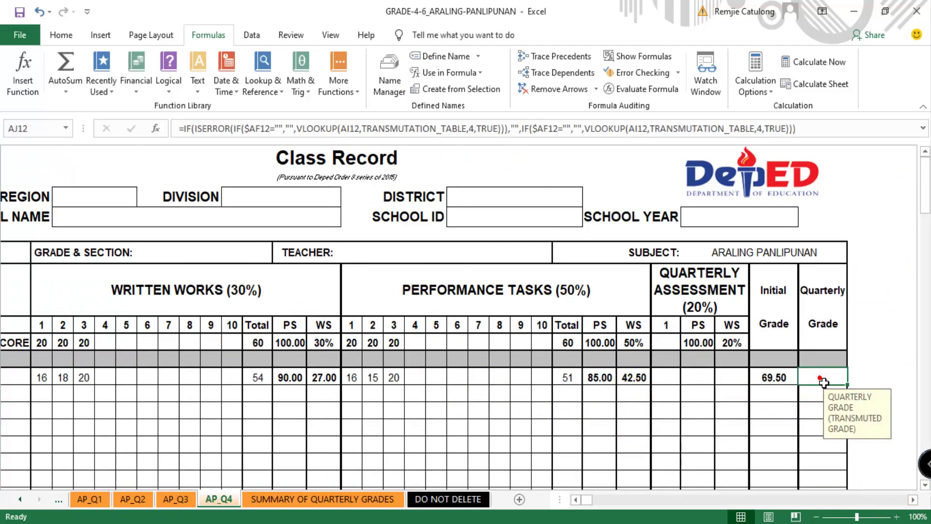
left_click(461, 129)
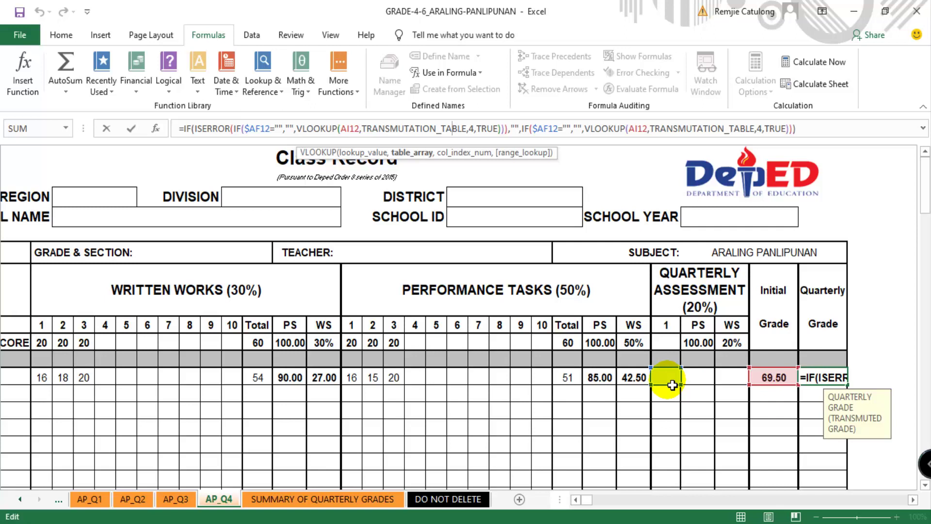
key("Return")
key("Return")
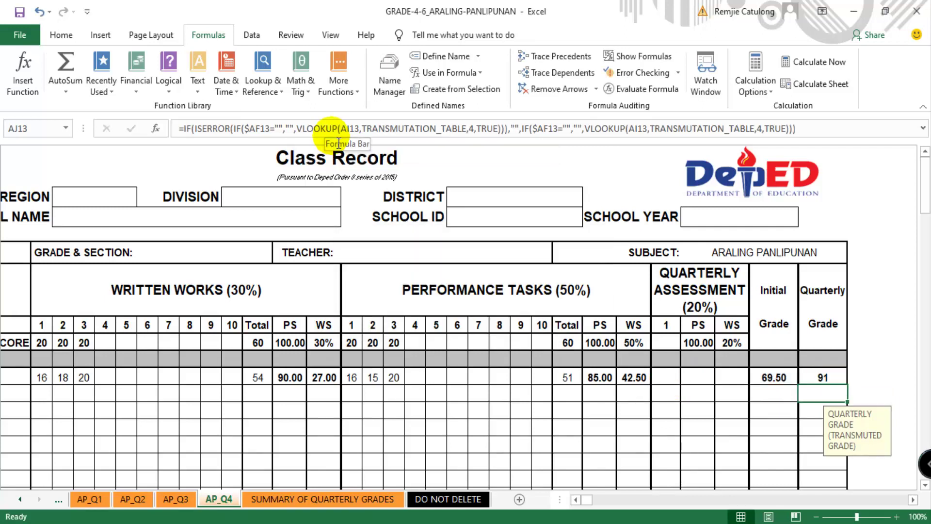
key("Up")
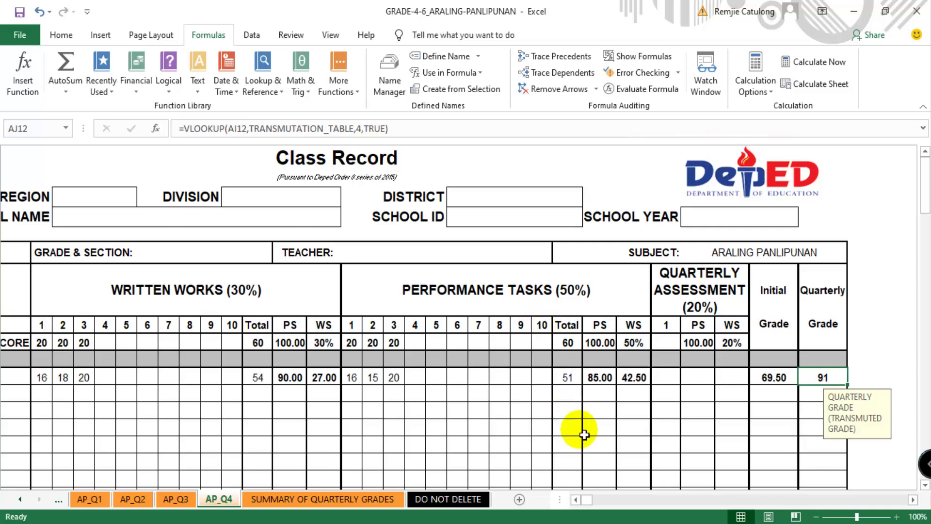